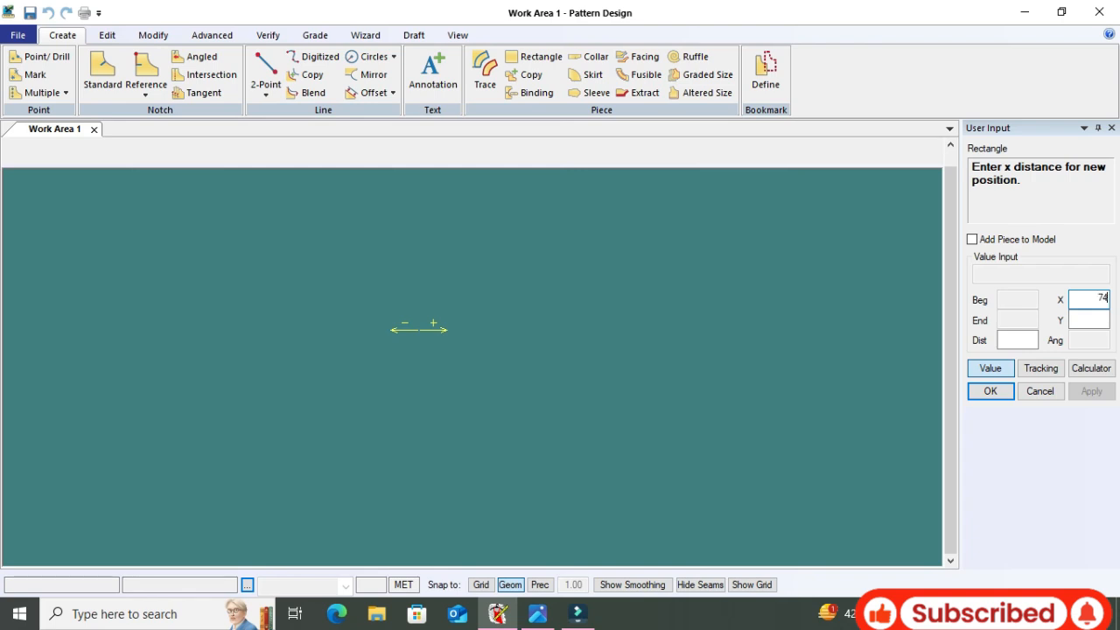
# Create a rectangle piece 74 cm by 54/2 cm and accept the default piece name P2
pyautogui.press('Return')
pyautogui.write('54')
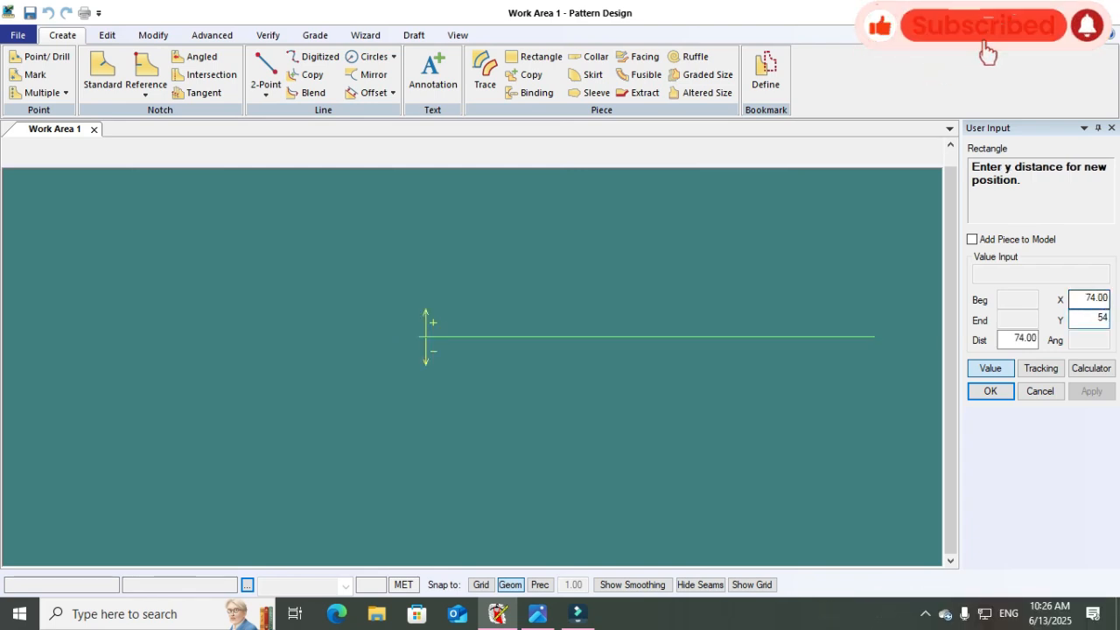
pyautogui.write('/')
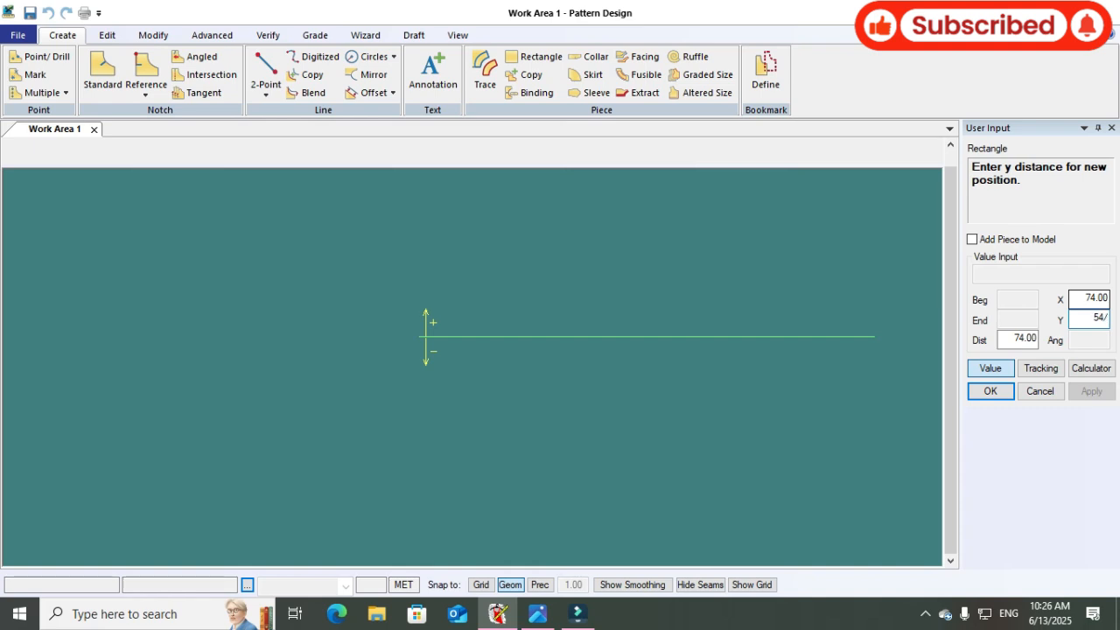
pyautogui.write('2')
pyautogui.press('Return')
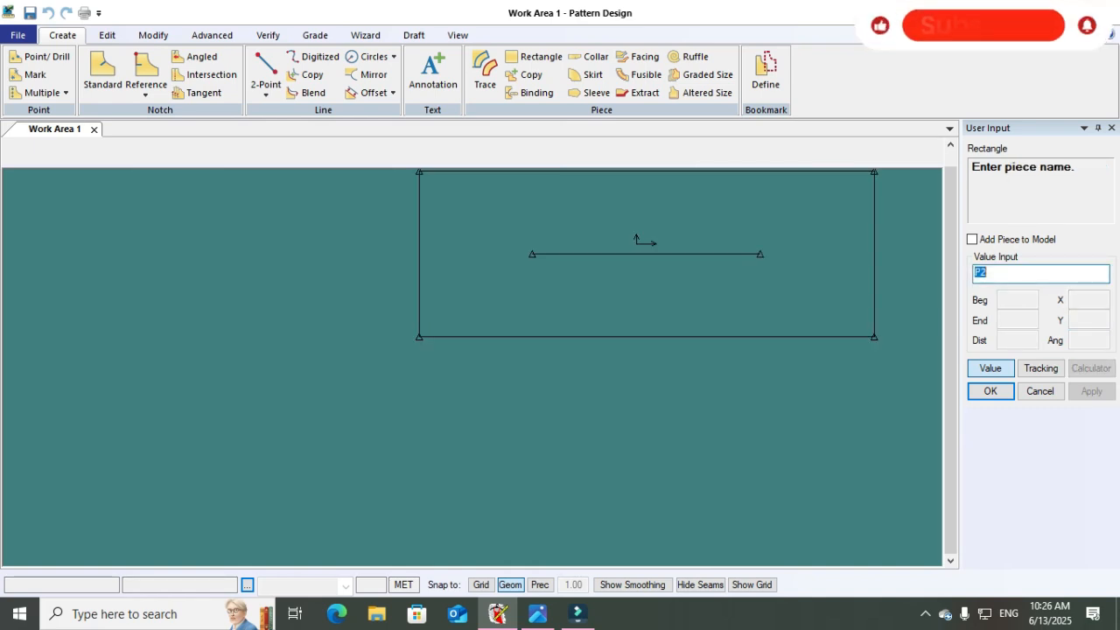
pyautogui.press('Return')
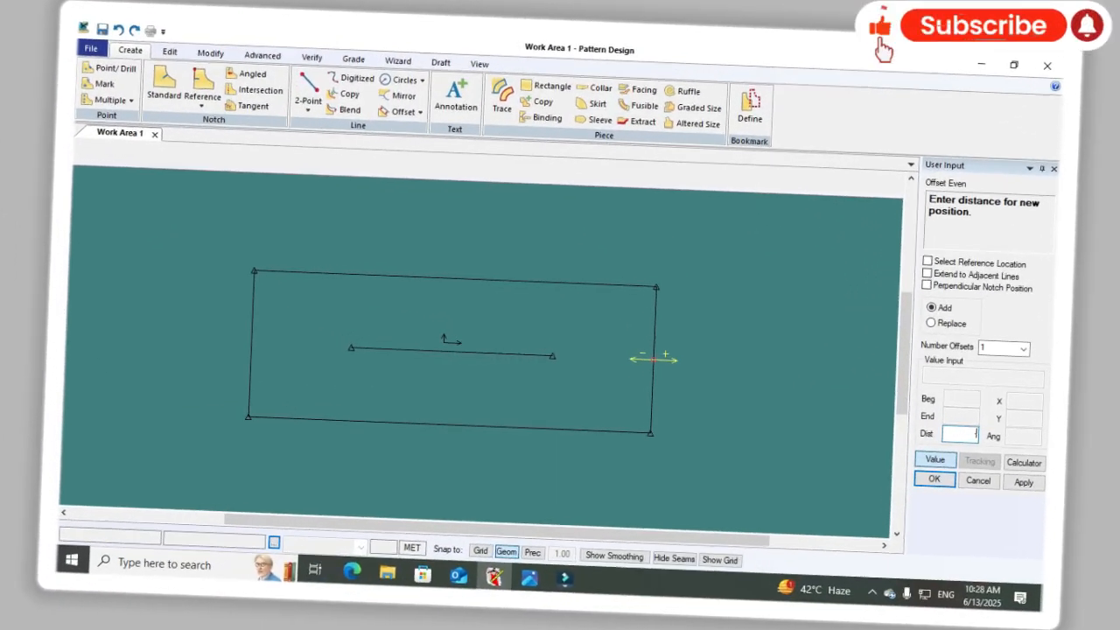
# Offset the rectangle's right edge by -10.5 cm, and again to add a second parallel line just inside that edge
pyautogui.write('-10.5')
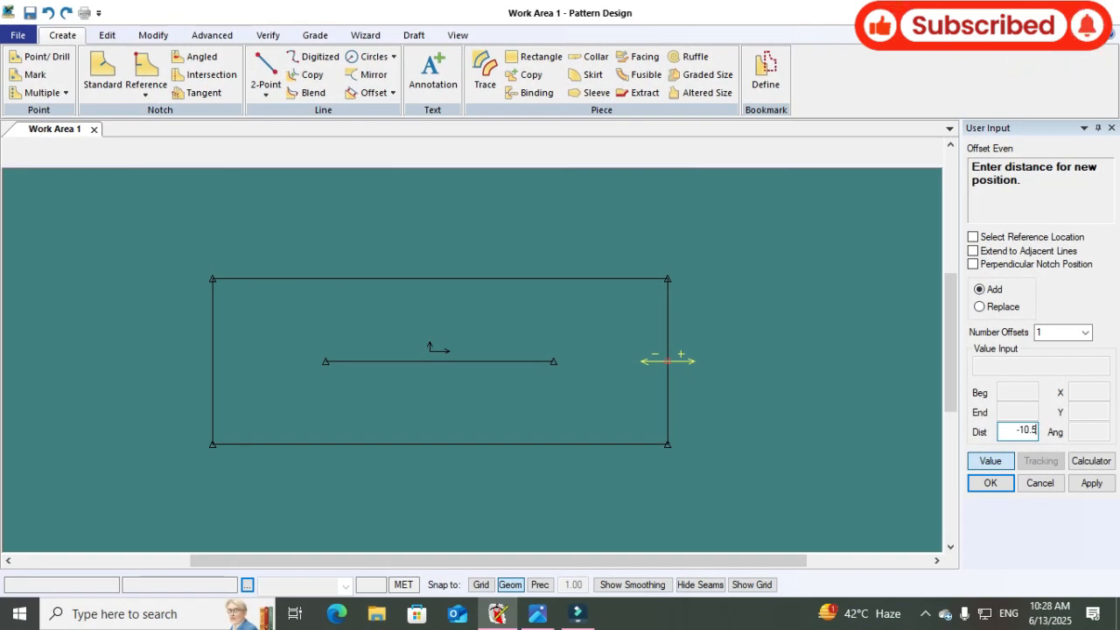
pyautogui.press('Return')
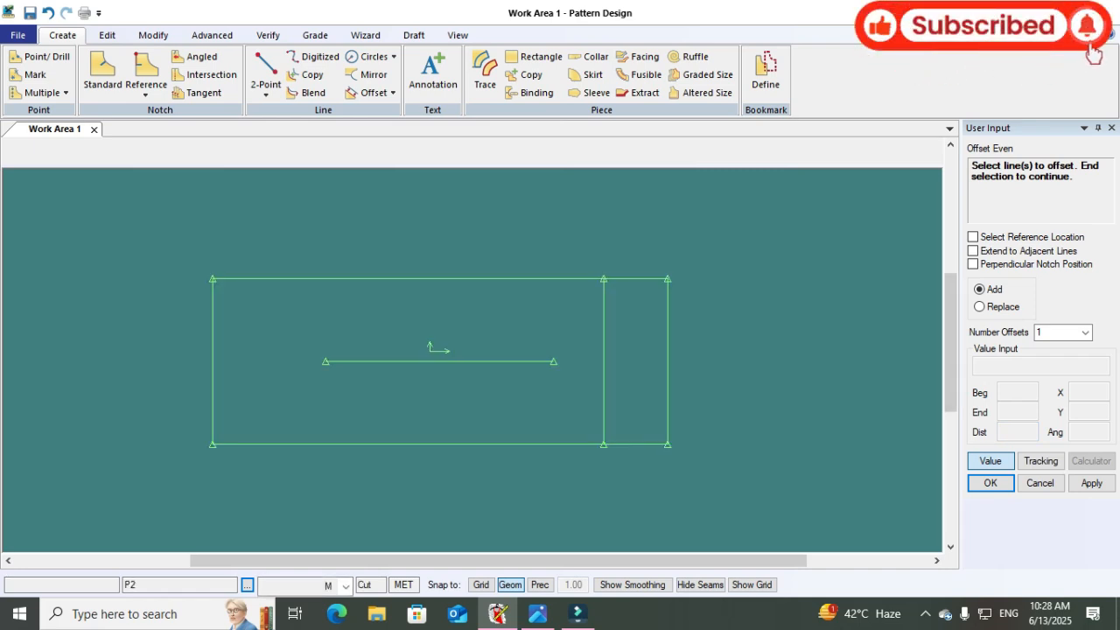
pyautogui.click(668, 412)
pyautogui.rightClick(667, 413)
pyautogui.click(667, 414)
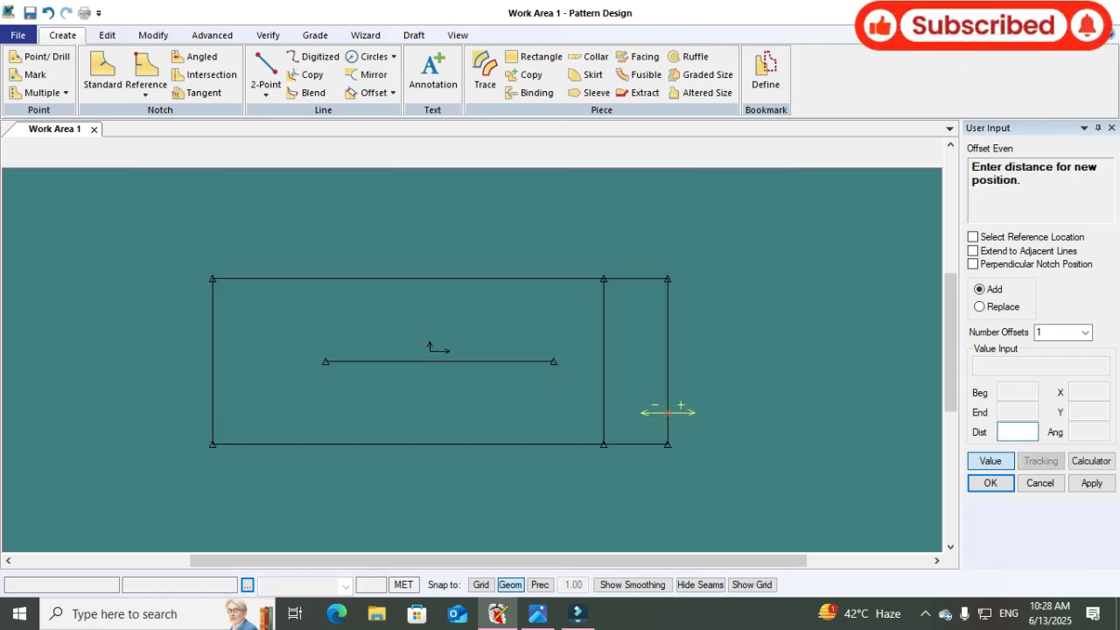
pyautogui.write('1')
pyautogui.press('Return')
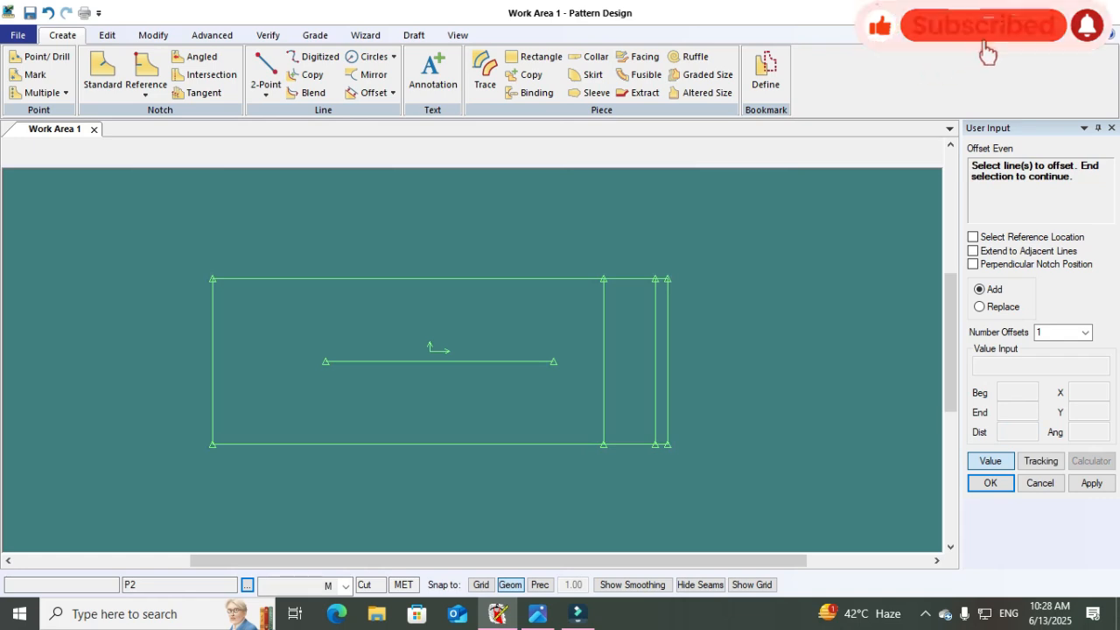
# Offset the rectangle's lower horizontal edge by -21/2 cm to add a neck-width line inside the piece
pyautogui.click(564, 445)
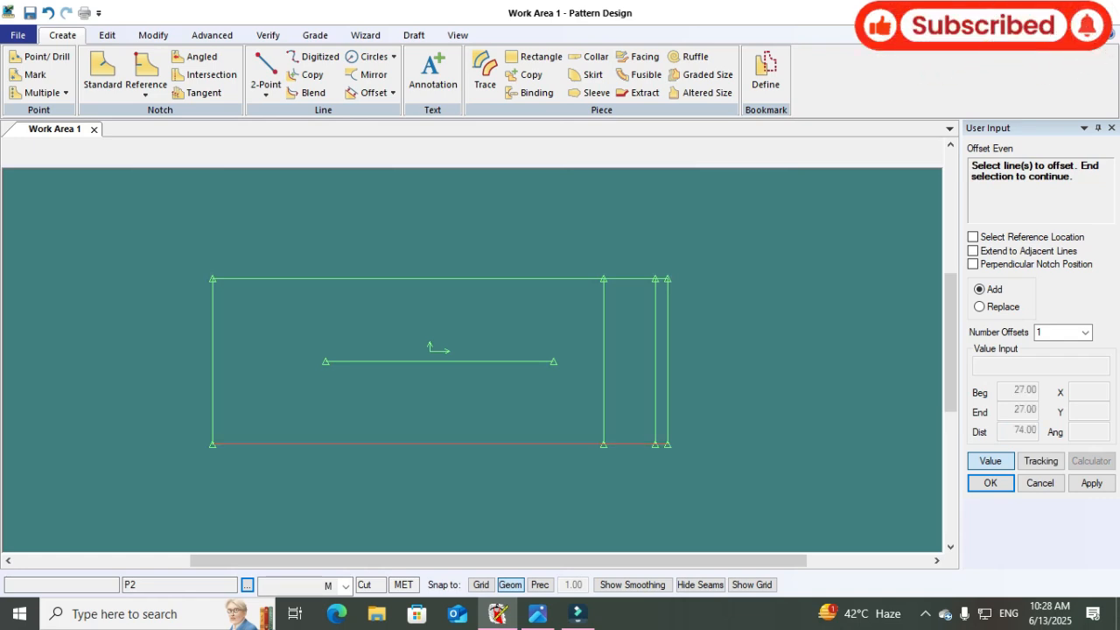
pyautogui.rightClick(564, 445)
pyautogui.click(619, 445)
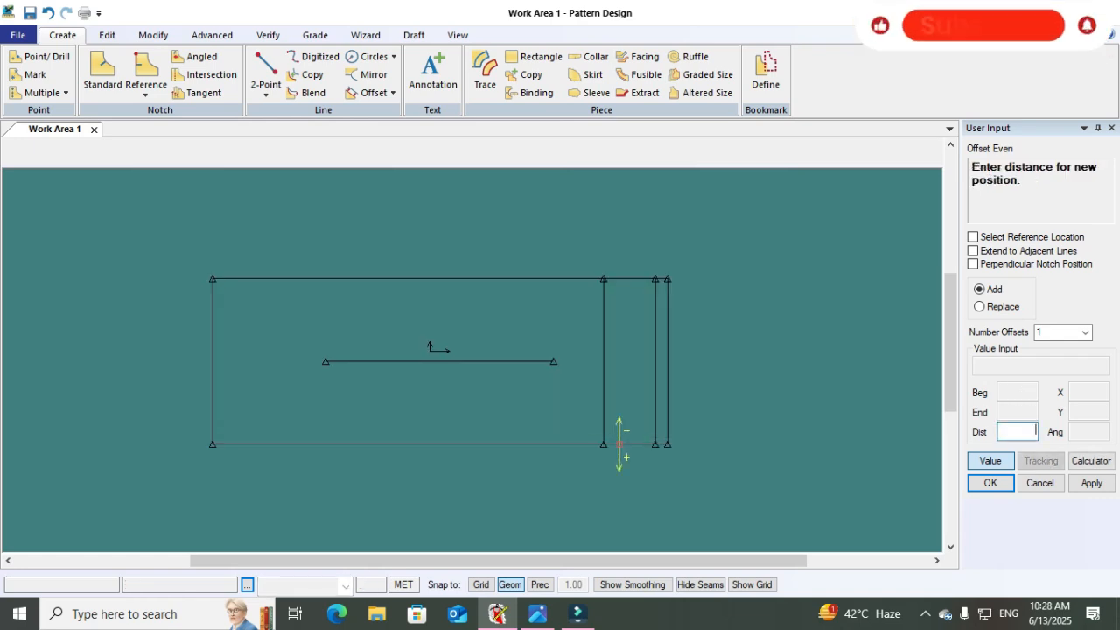
pyautogui.write('-21/2')
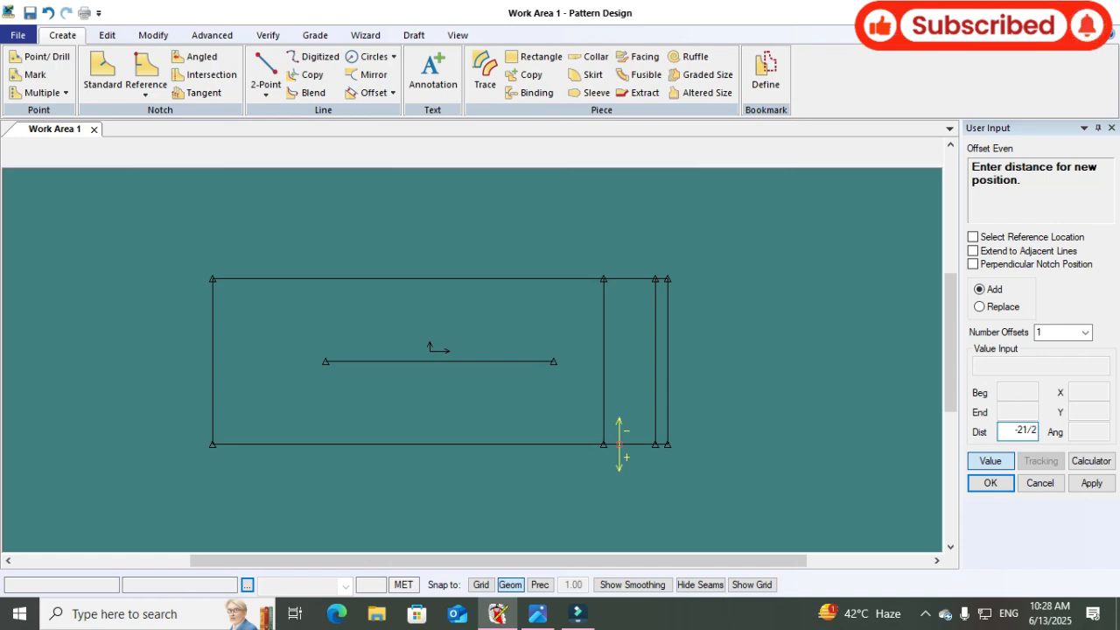
pyautogui.press('Return')
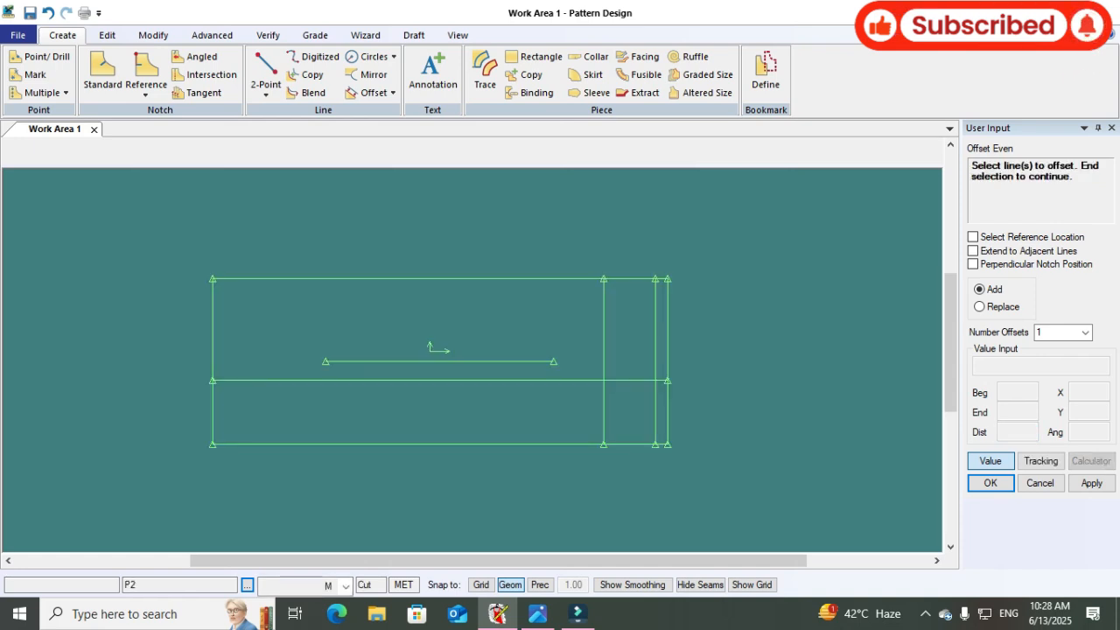
pyautogui.rightClick(577, 413)
pyautogui.click(629, 421)
# Draw a 2-point curve from the neck-width line's right end to the foot of the 10.5 cm offset line, bowed outward as the front neckline
pyautogui.scroll(2, 628, 421)
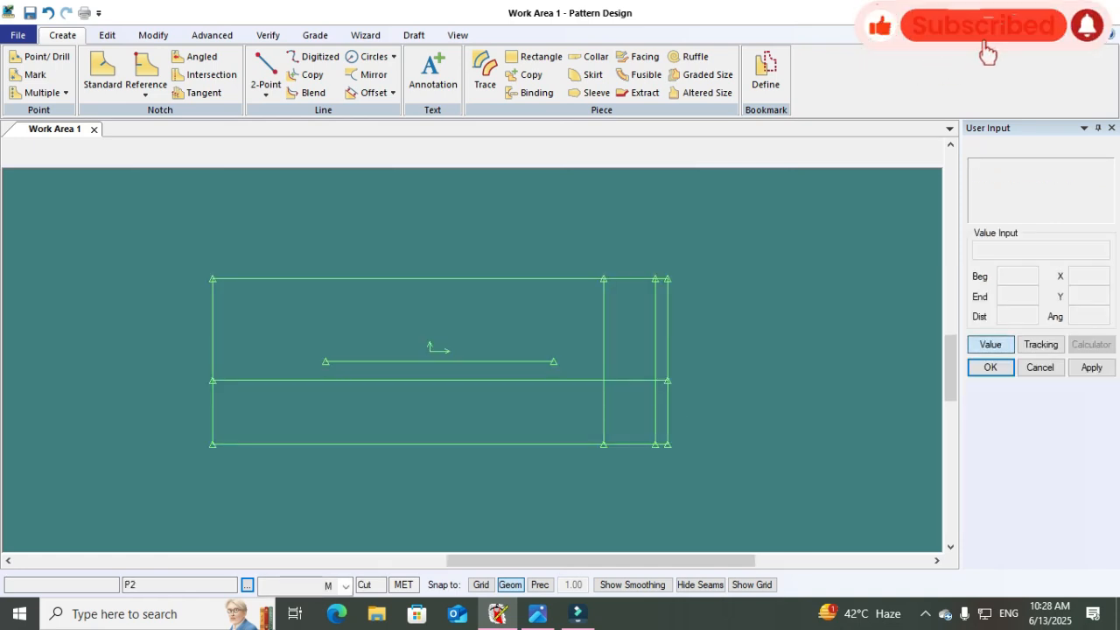
pyautogui.moveTo(628, 421); pyautogui.dragTo(620, 433, button='middle')
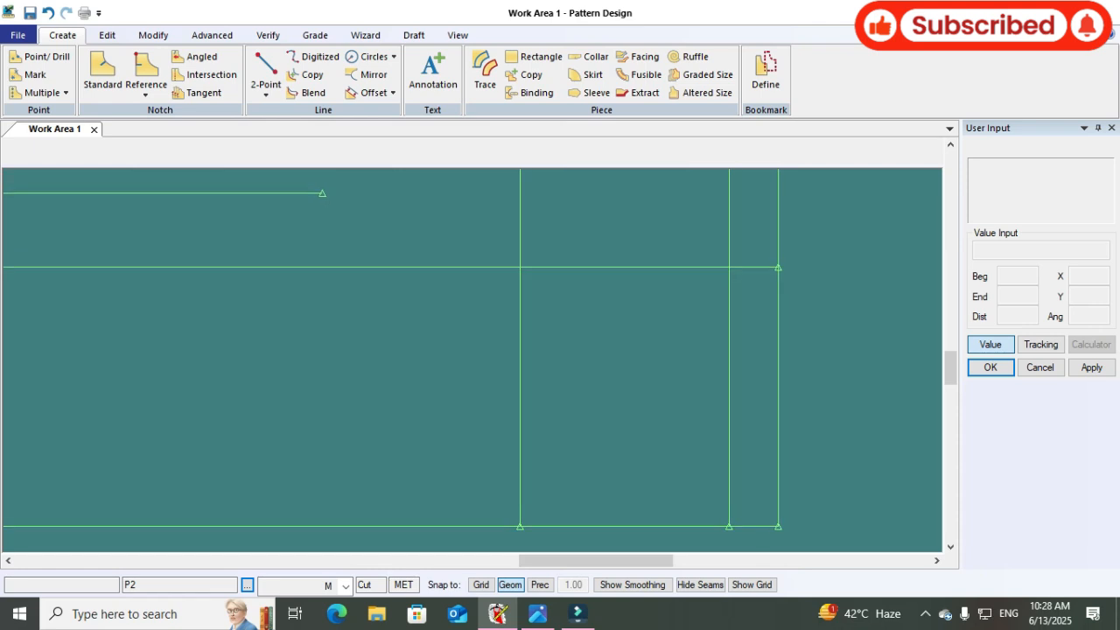
pyautogui.click(266, 87)
pyautogui.click(306, 130)
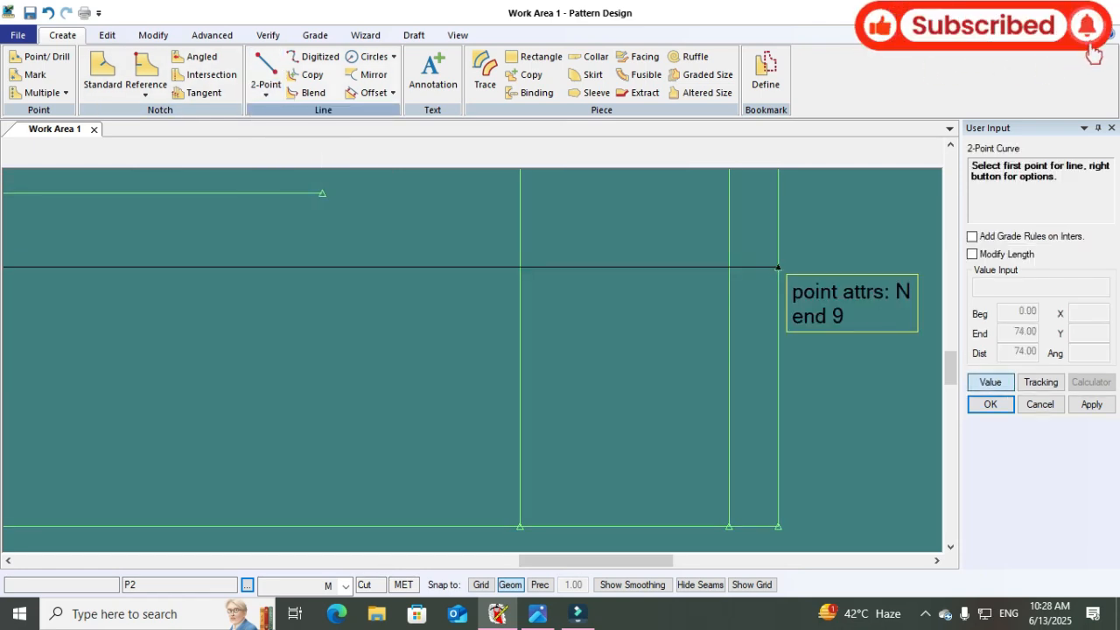
pyautogui.click(778, 267)
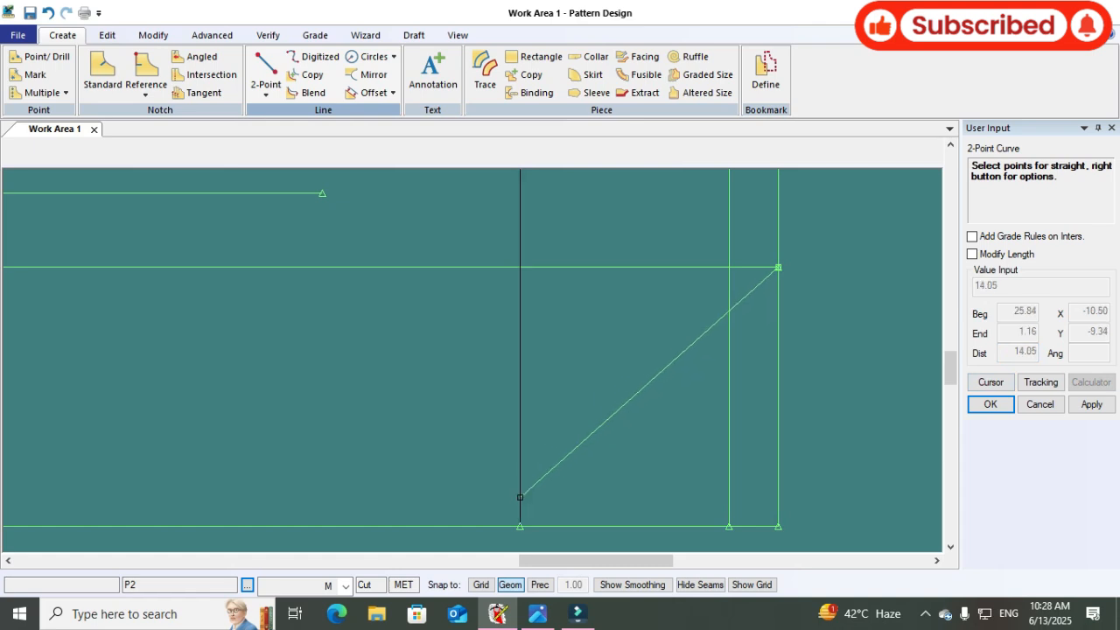
pyautogui.click(520, 526)
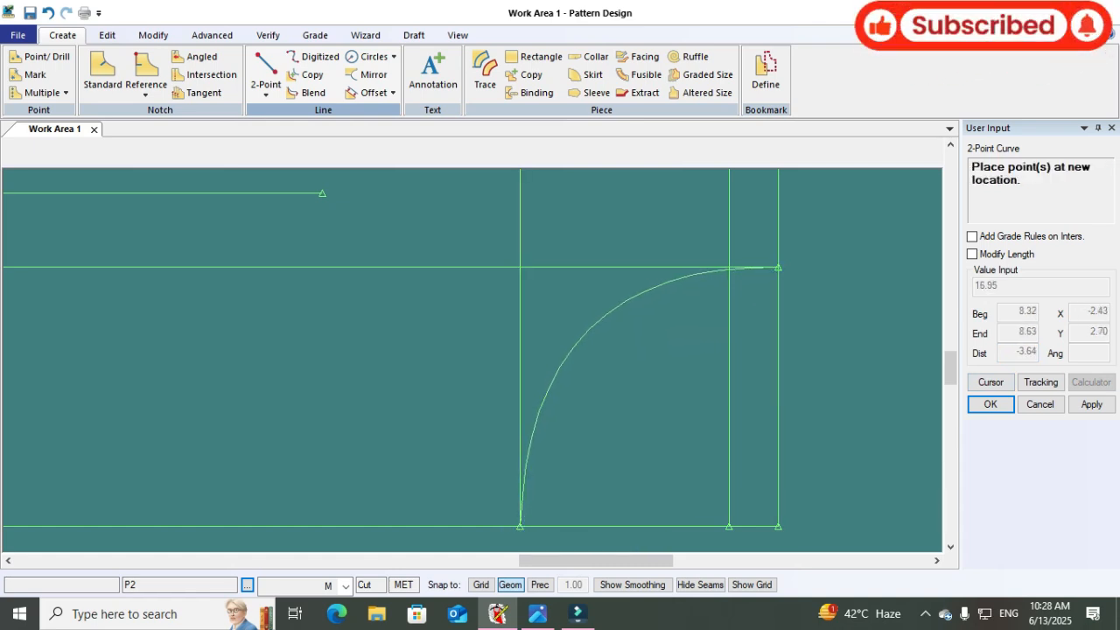
pyautogui.click(587, 332)
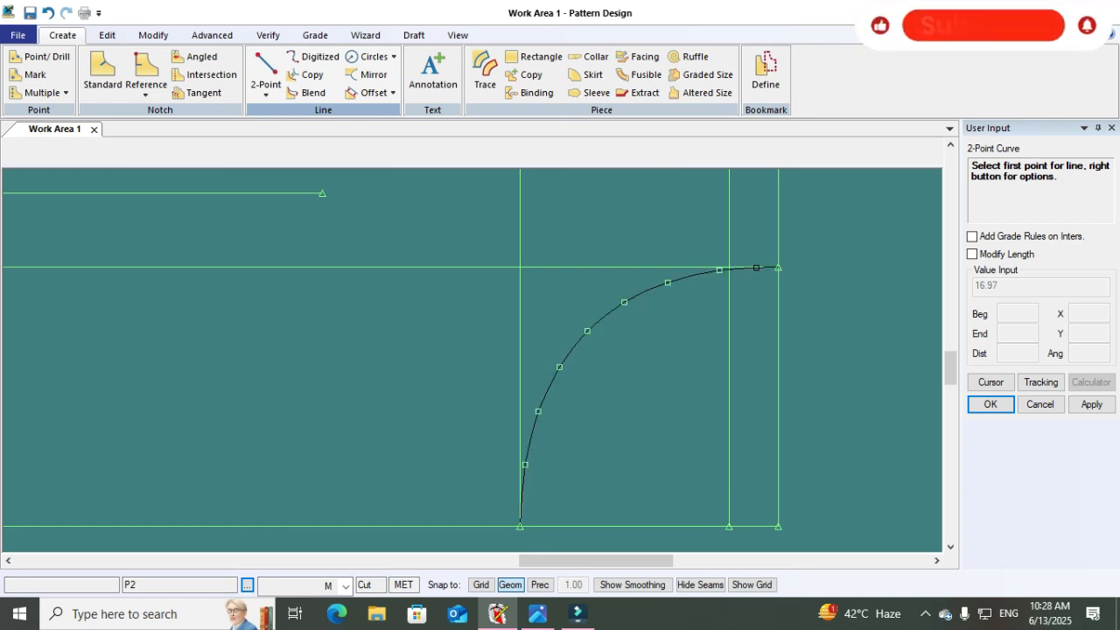
# Draw a second, shallower 2-point curve from the same neck point to the lower part of the offset line nearest the right edge
pyautogui.click(778, 267)
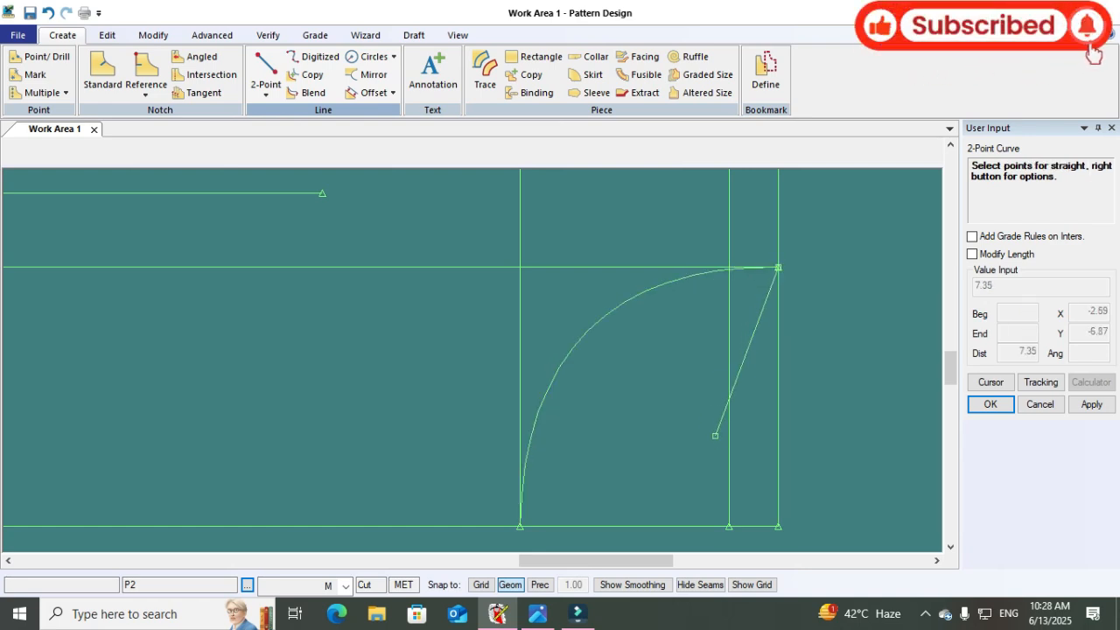
pyautogui.click(729, 466)
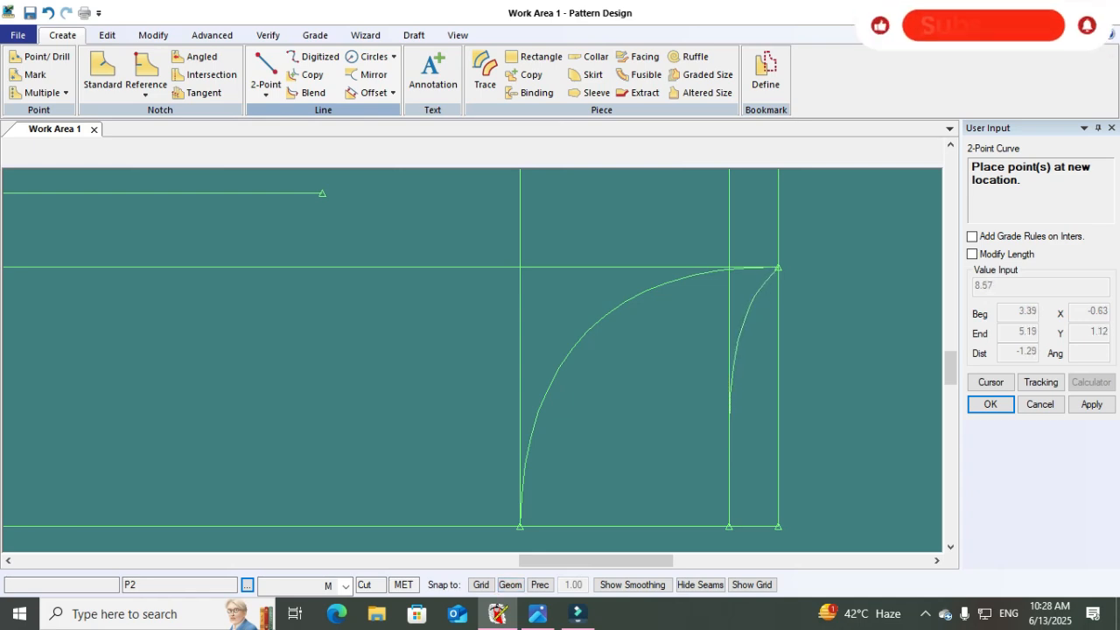
pyautogui.click(737, 335)
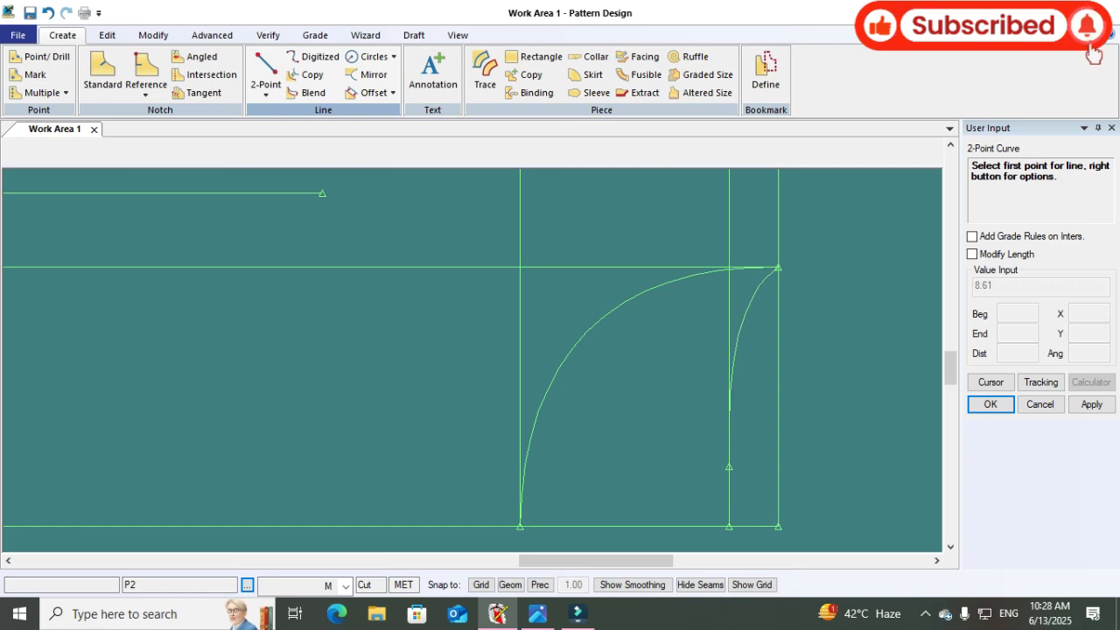
pyautogui.rightClick(579, 294)
pyautogui.click(622, 161)
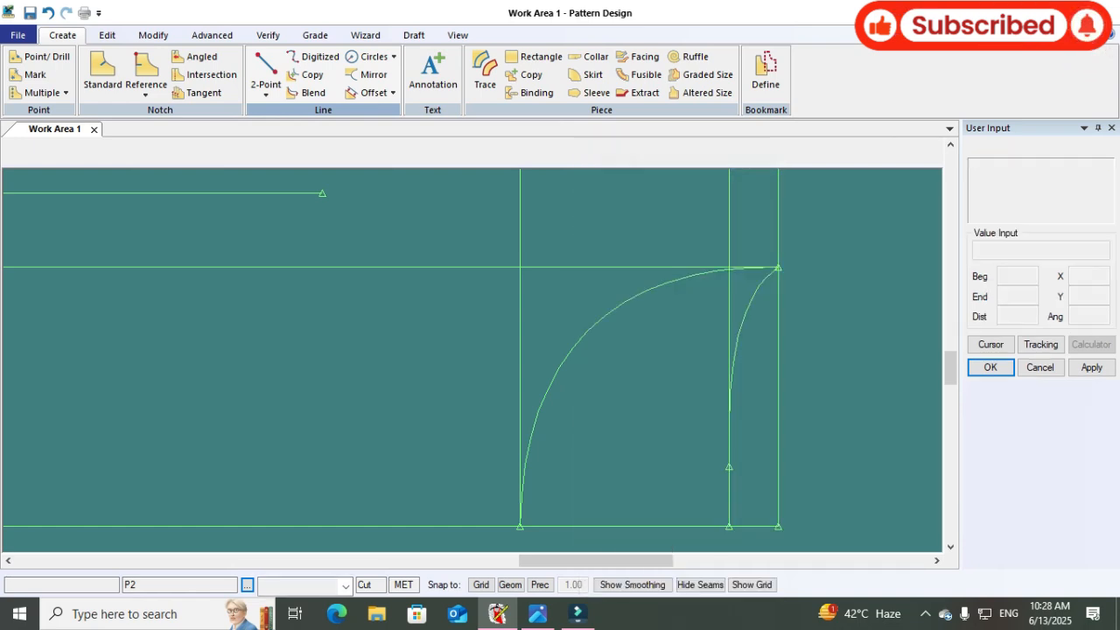
pyautogui.scroll(-5, 628, 424)
pyautogui.scroll(5, 614, 391)
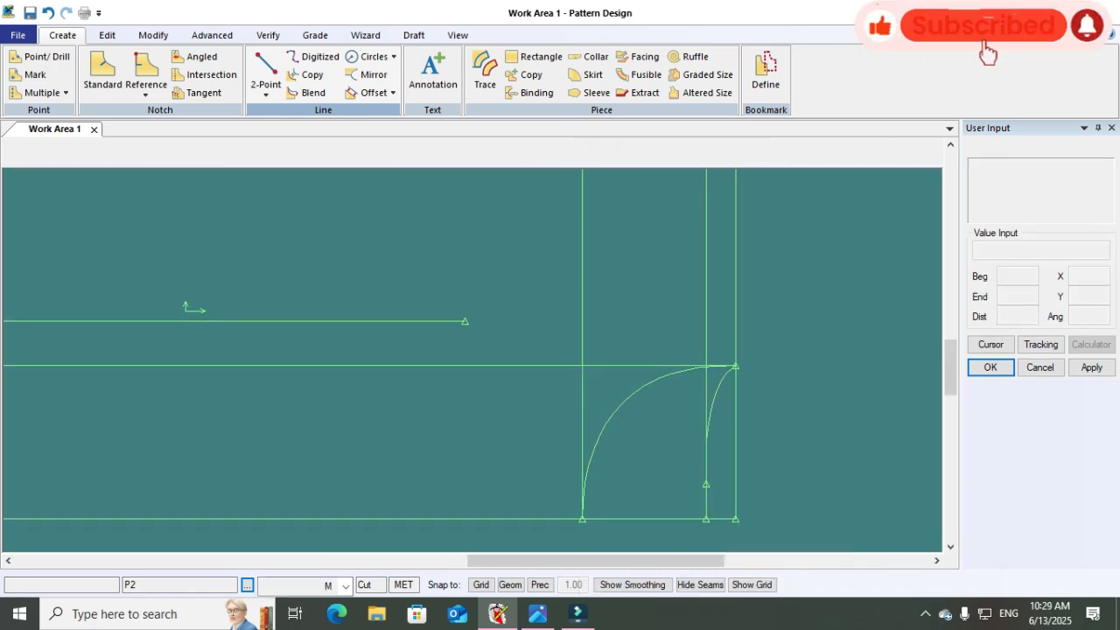
pyautogui.scroll(-3, 645, 481)
pyautogui.moveTo(645, 481); pyautogui.dragTo(665, 471, button='middle')
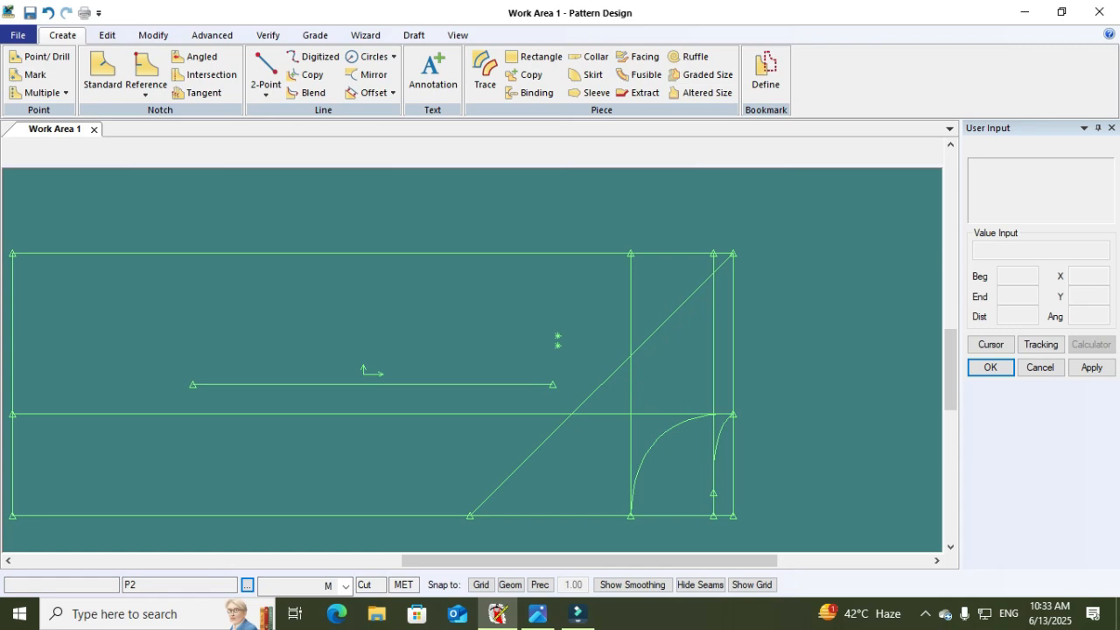
# Consult the size L measurements in the reglan.PNG chart and return to the pattern
pyautogui.hotkey('alt', 'Tab')
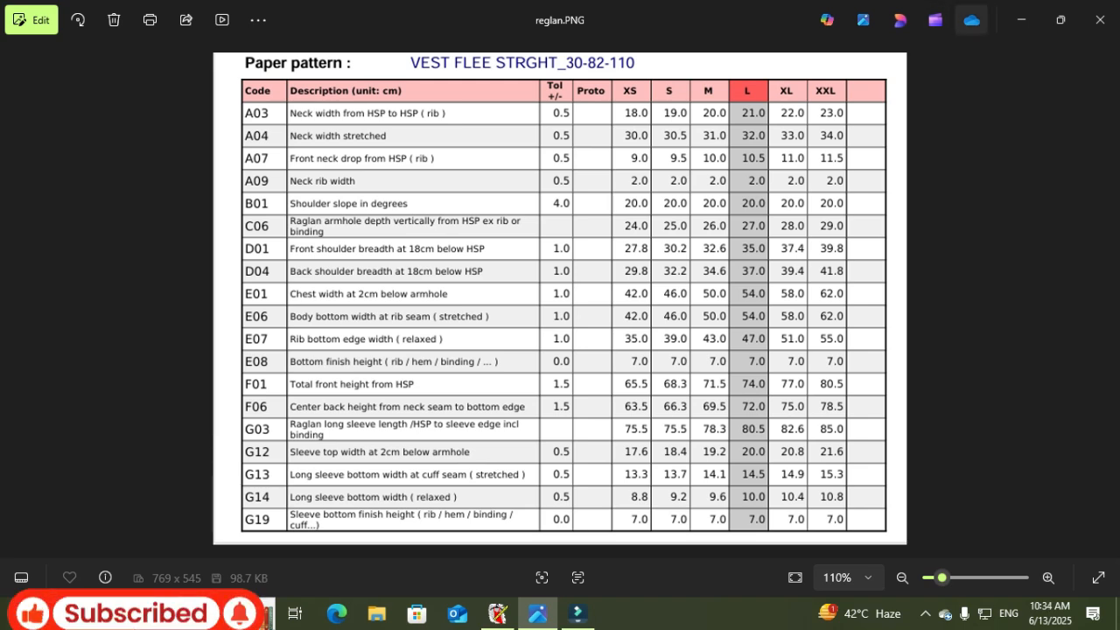
pyautogui.click(1021, 19)
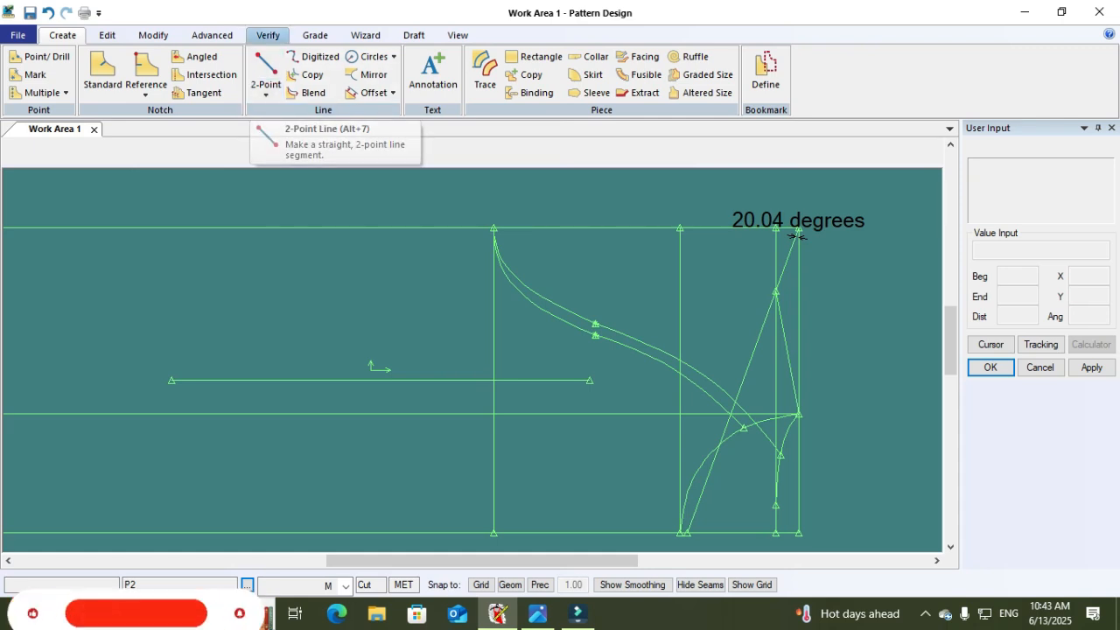
# Measure the length of the slanted line between the neck point and the 20-degree shoulder slope line
pyautogui.click(268, 35)
pyautogui.click(367, 75)
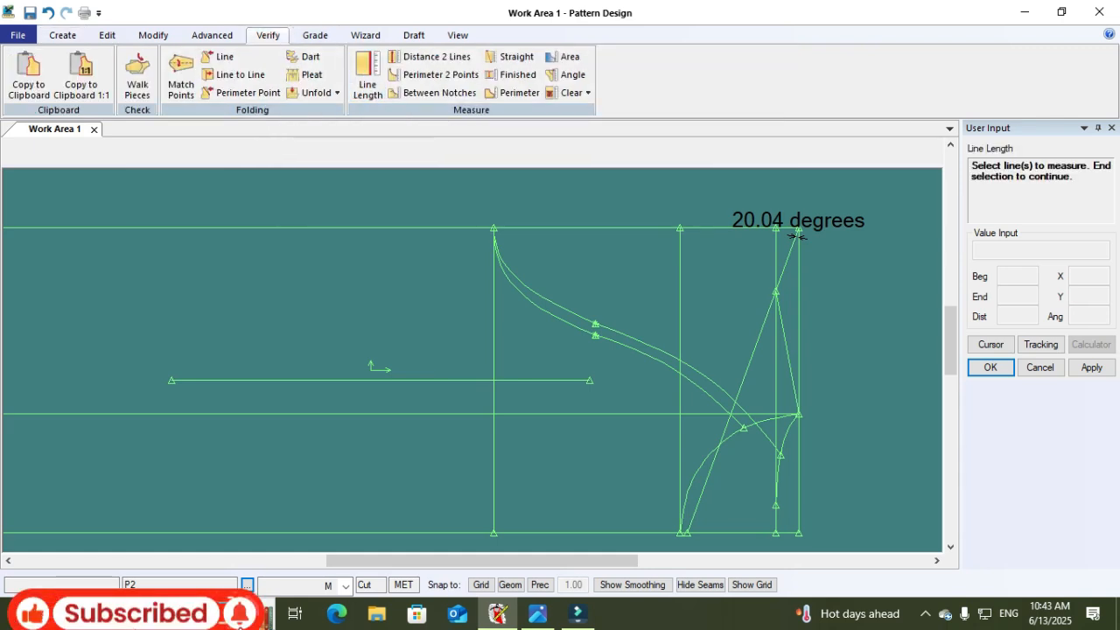
pyautogui.click(787, 347)
pyautogui.rightClick(787, 347)
pyautogui.click(789, 347)
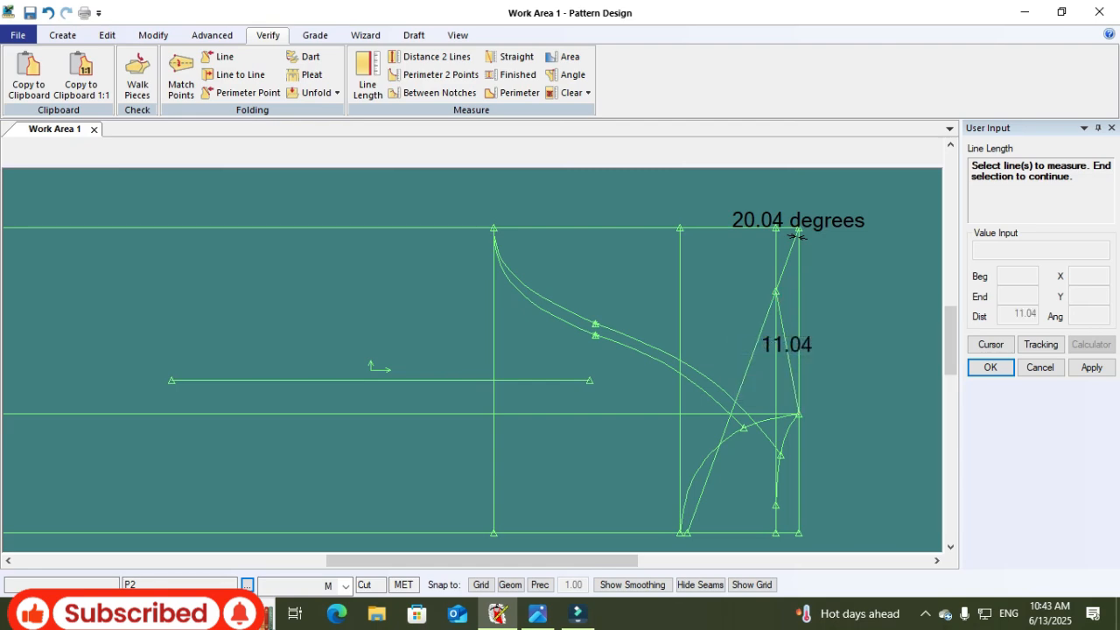
pyautogui.rightClick(780, 350)
pyautogui.click(780, 352)
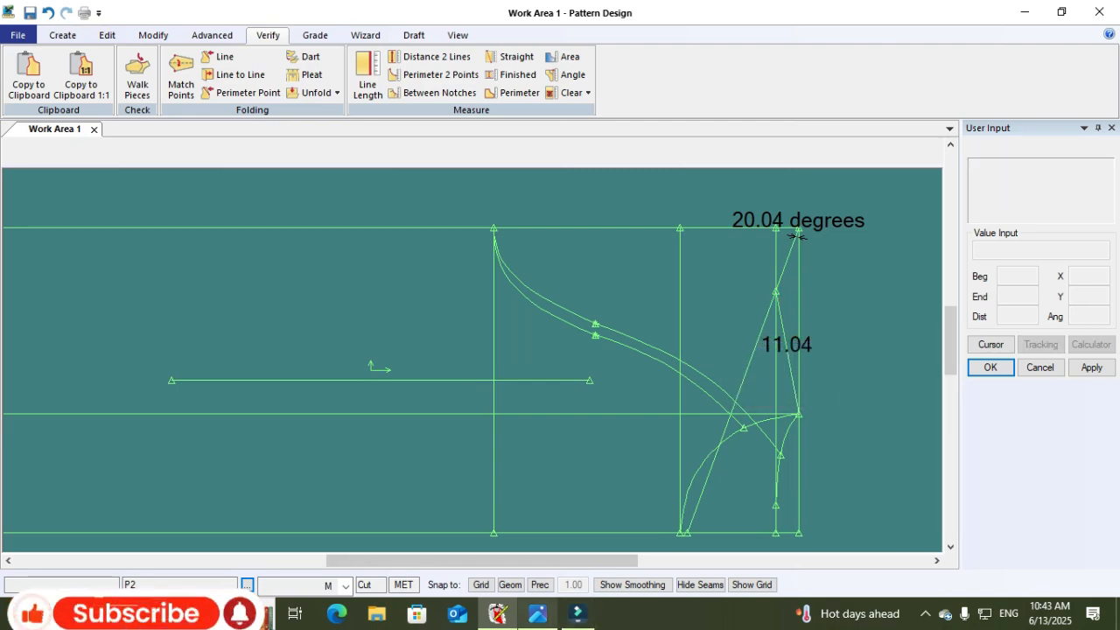
# Check the size L raglan sleeve length in the chart and adjust the slanted line from the neck point to 80.5 cm
pyautogui.click(538, 613)
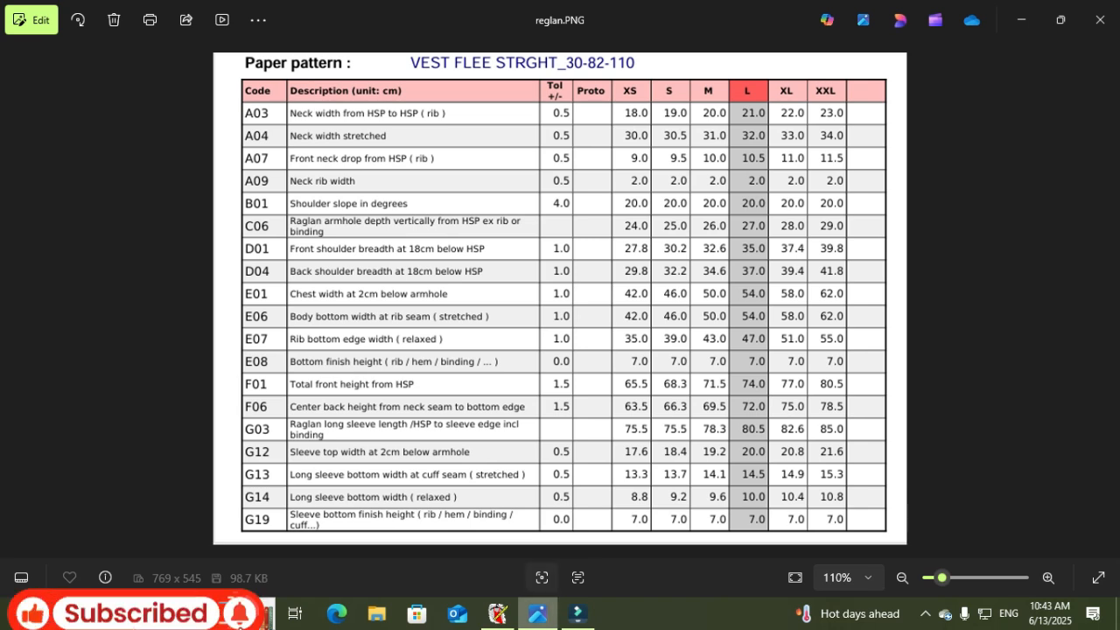
pyautogui.click(537, 613)
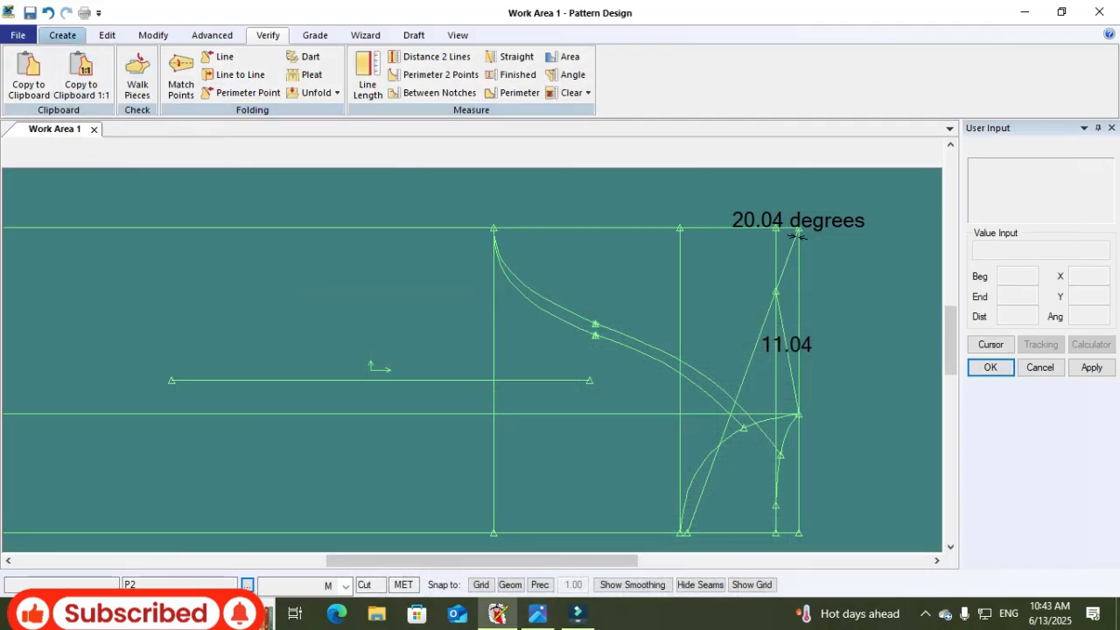
pyautogui.click(62, 35)
pyautogui.click(153, 35)
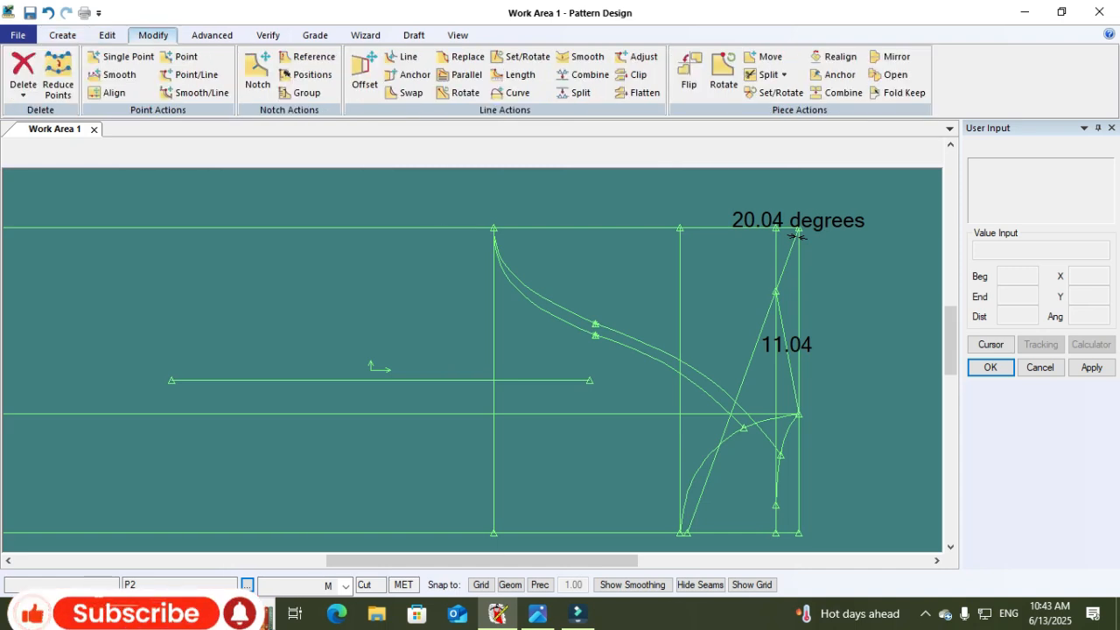
pyautogui.click(636, 56)
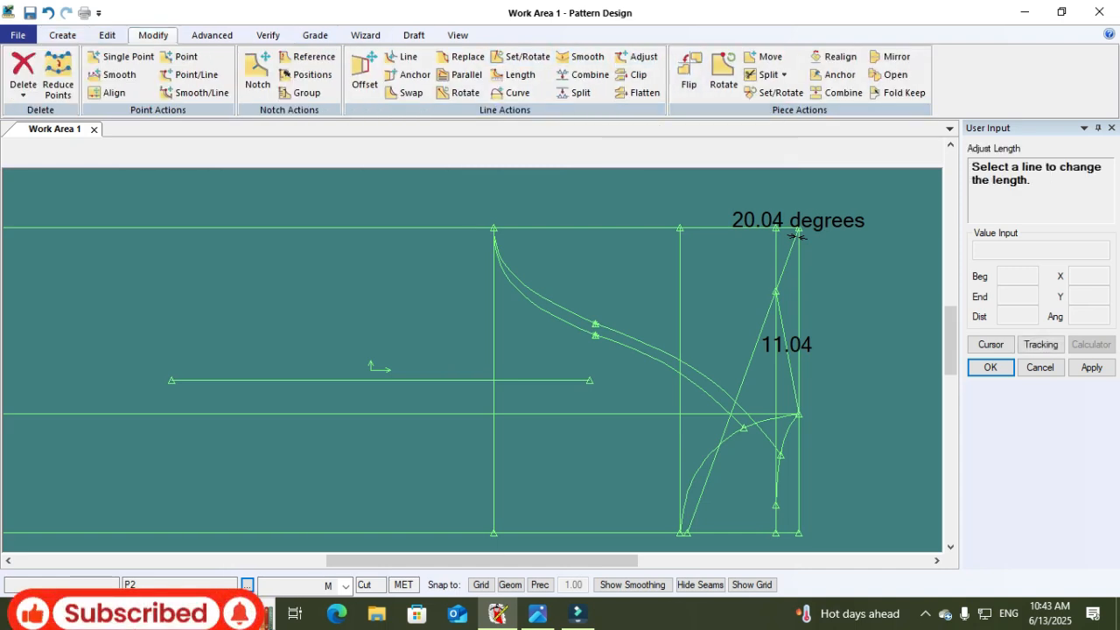
pyautogui.click(797, 235)
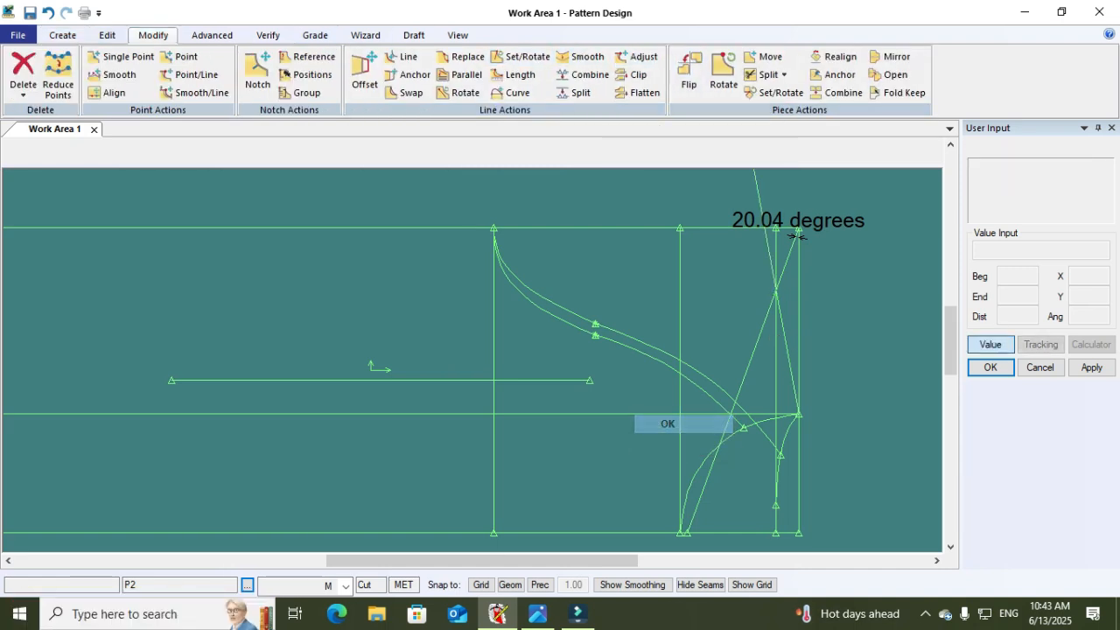
pyautogui.scroll(-5, 683, 437)
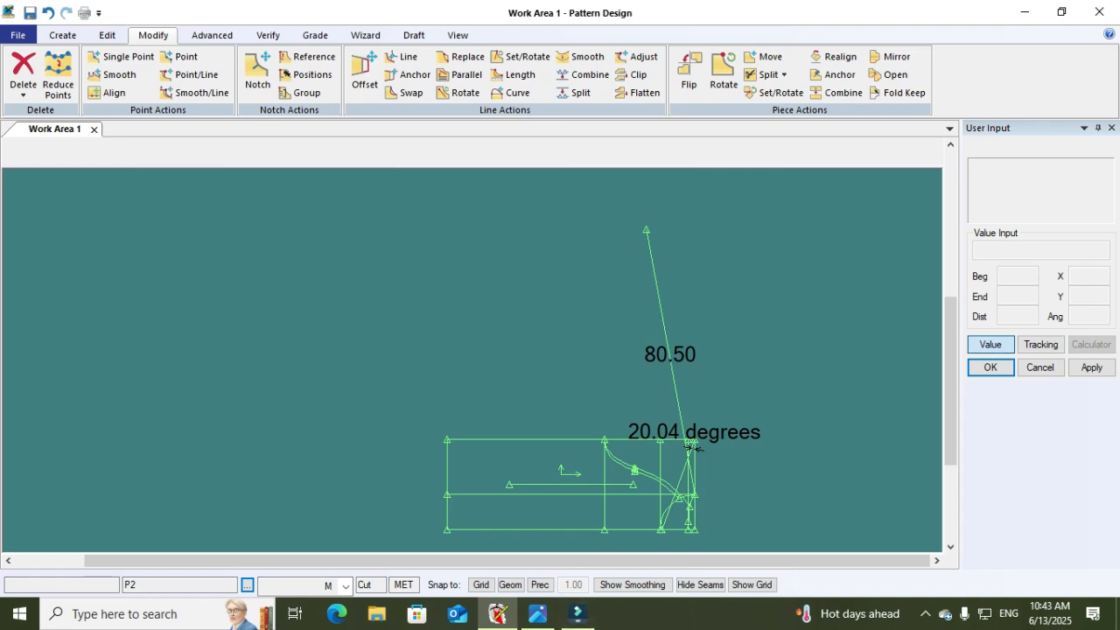
# Check the size L sleeve bottom width in the chart and draw a half perpendicular line from the outer end of the 80.5 cm sleeve line
pyautogui.click(537, 614)
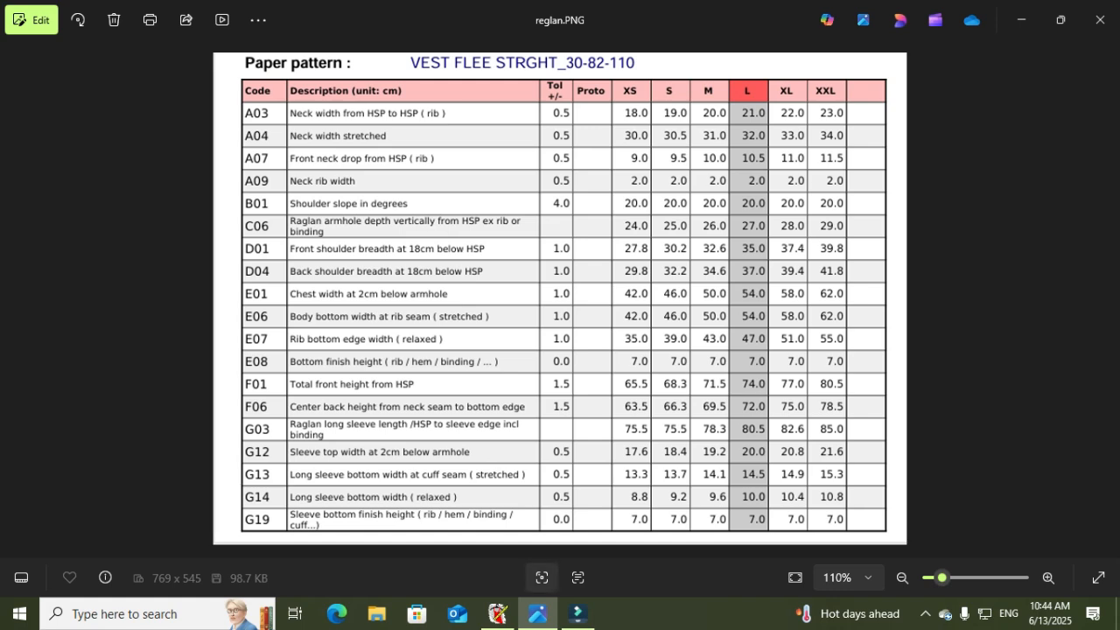
pyautogui.click(537, 614)
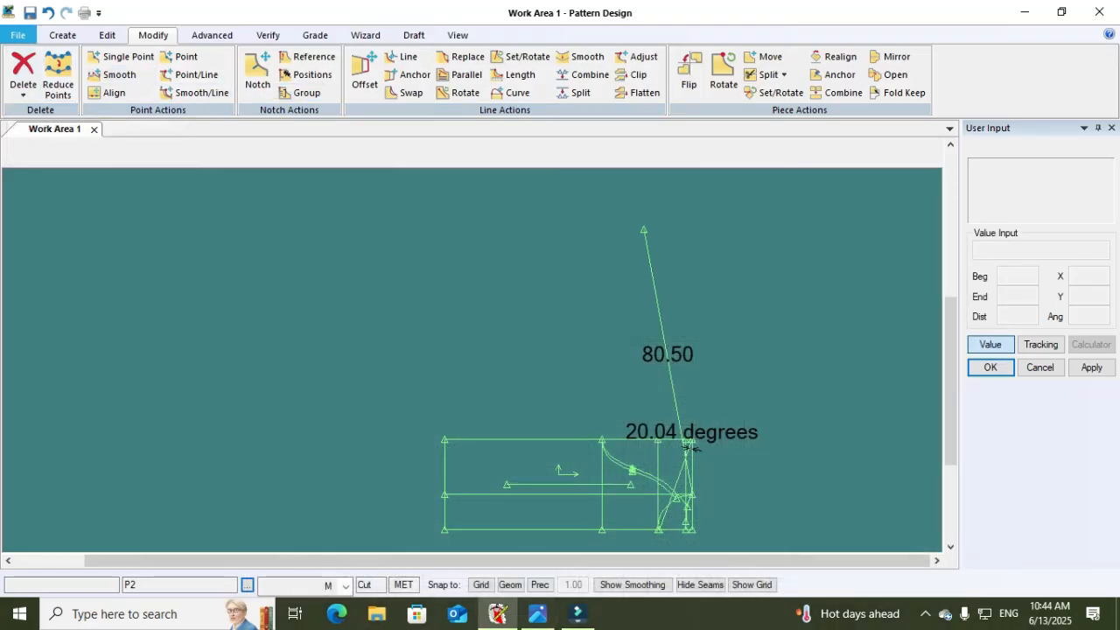
pyautogui.click(62, 35)
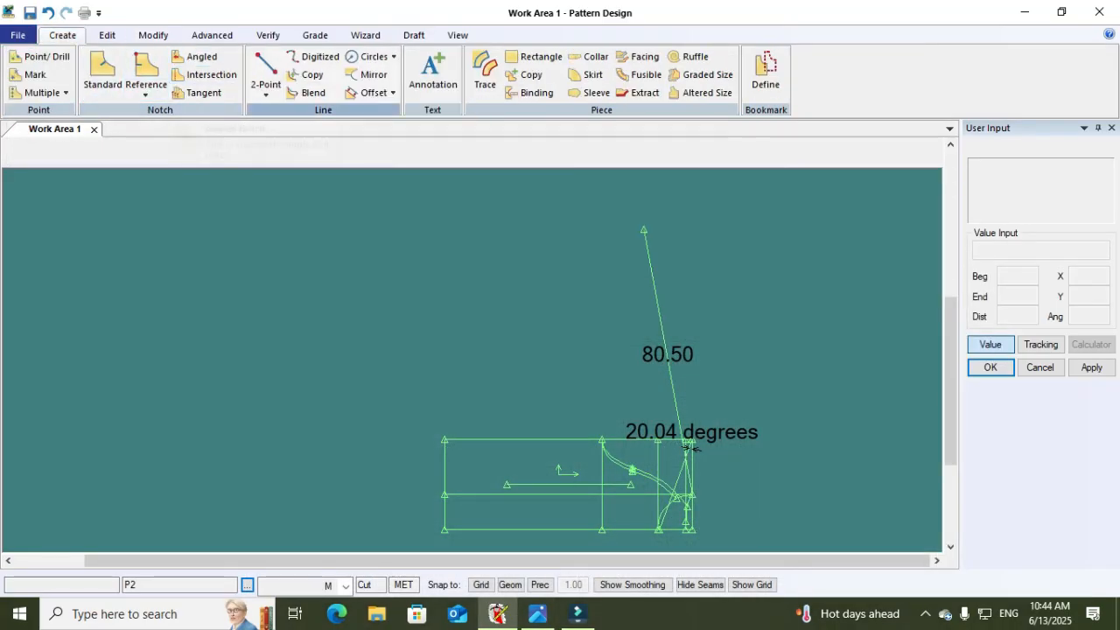
pyautogui.click(265, 87)
pyautogui.click(315, 154)
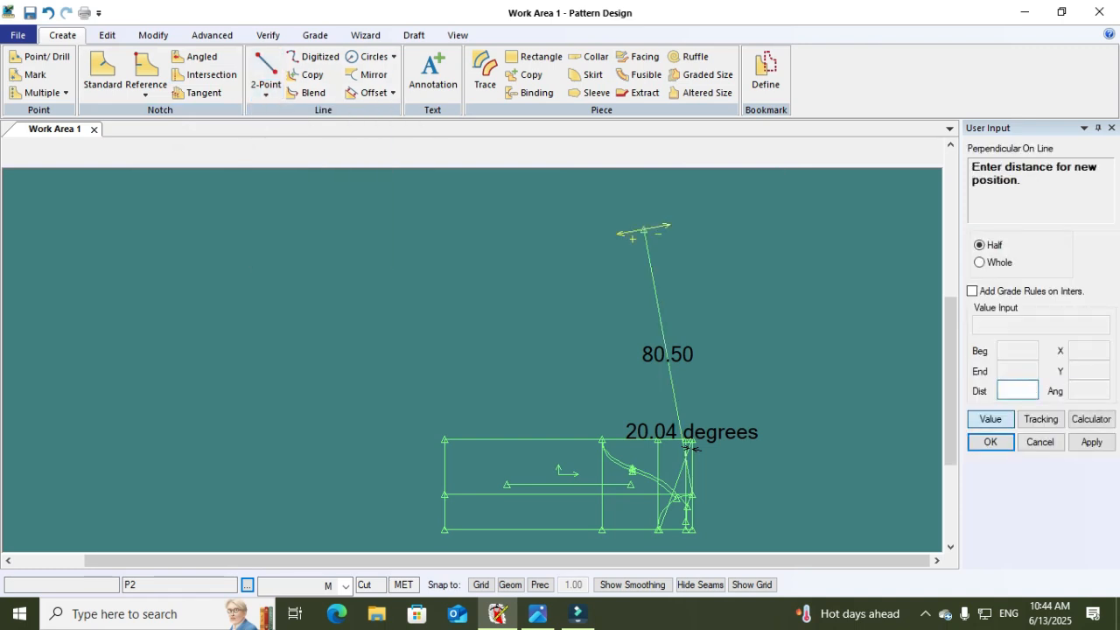
pyautogui.press('Return')
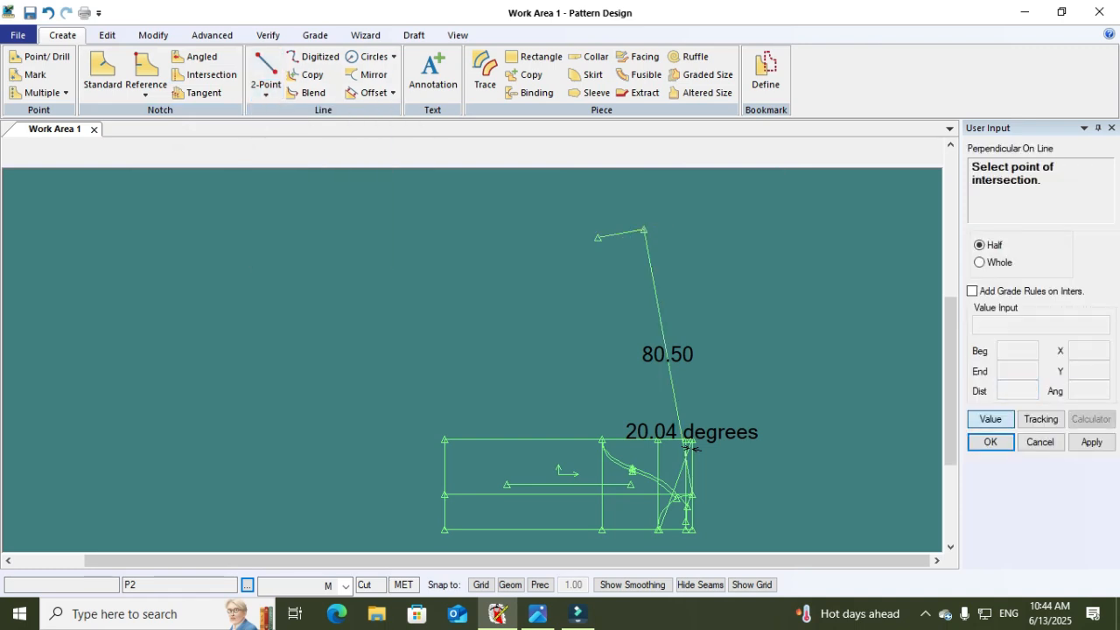
pyautogui.rightClick(480, 274)
pyautogui.click(506, 282)
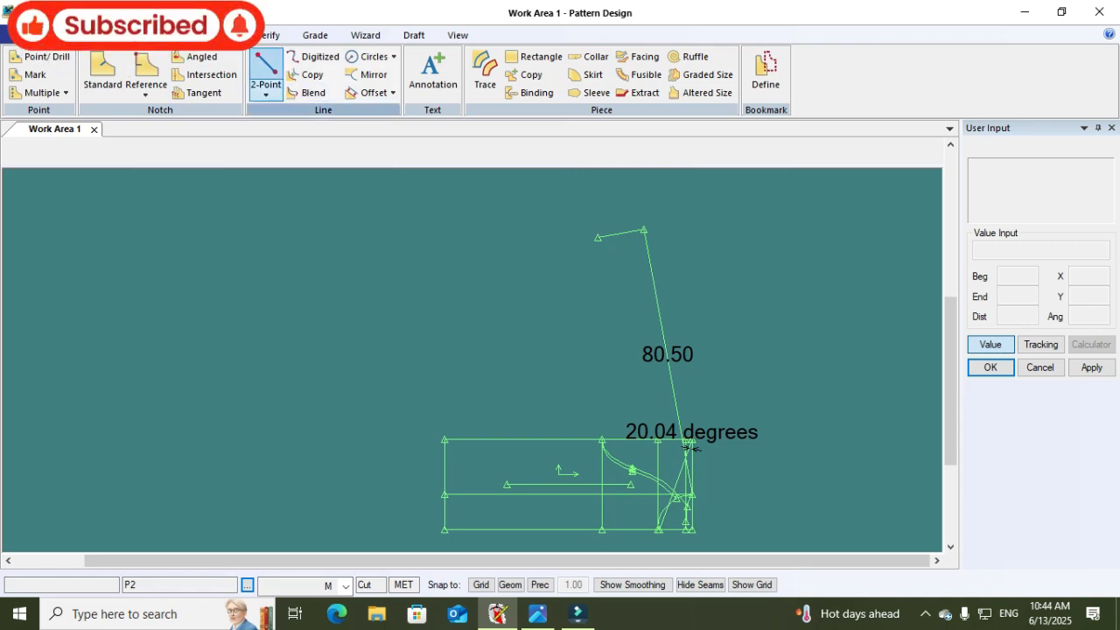
# Draw a straight 2-point line from the free end of the sleeve hem line to the raglan armhole point on the body's upper edge
pyautogui.click(265, 78)
pyautogui.click(597, 238)
pyautogui.click(602, 442)
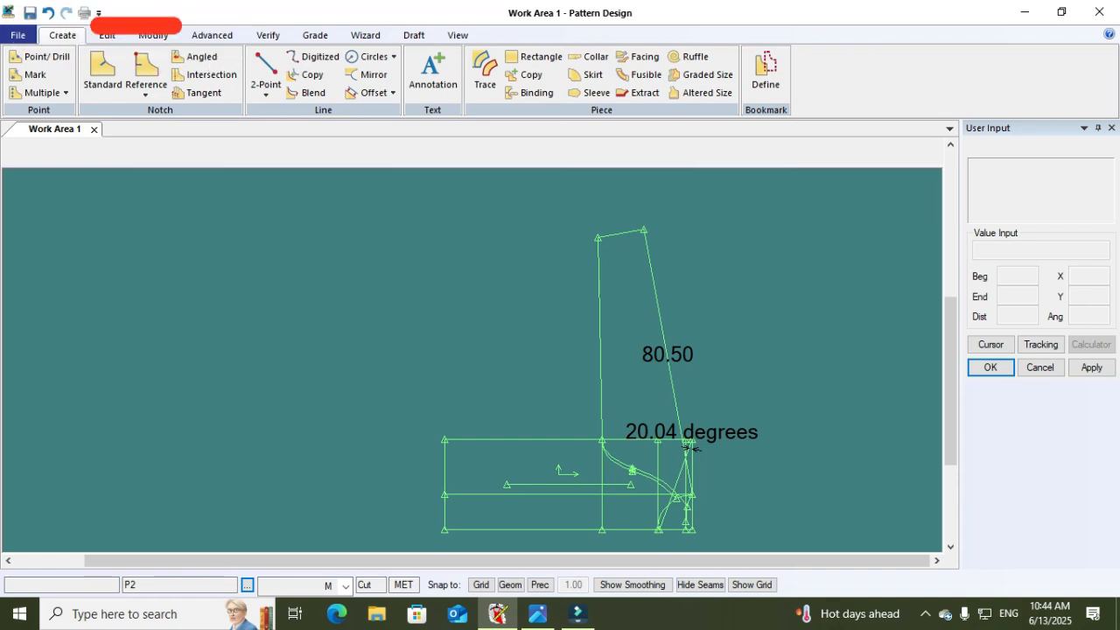
pyautogui.moveTo(569, 477); pyautogui.dragTo(522, 458)
pyautogui.scroll(2, 645, 429)
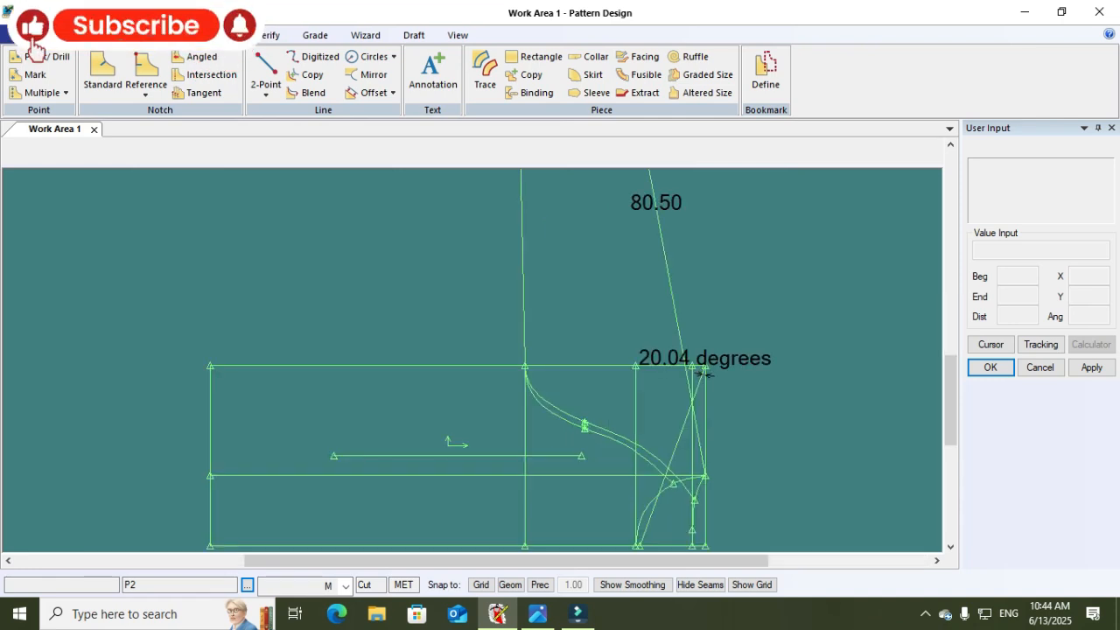
pyautogui.scroll(-2, 691, 376)
pyautogui.scroll(-2, 651, 381)
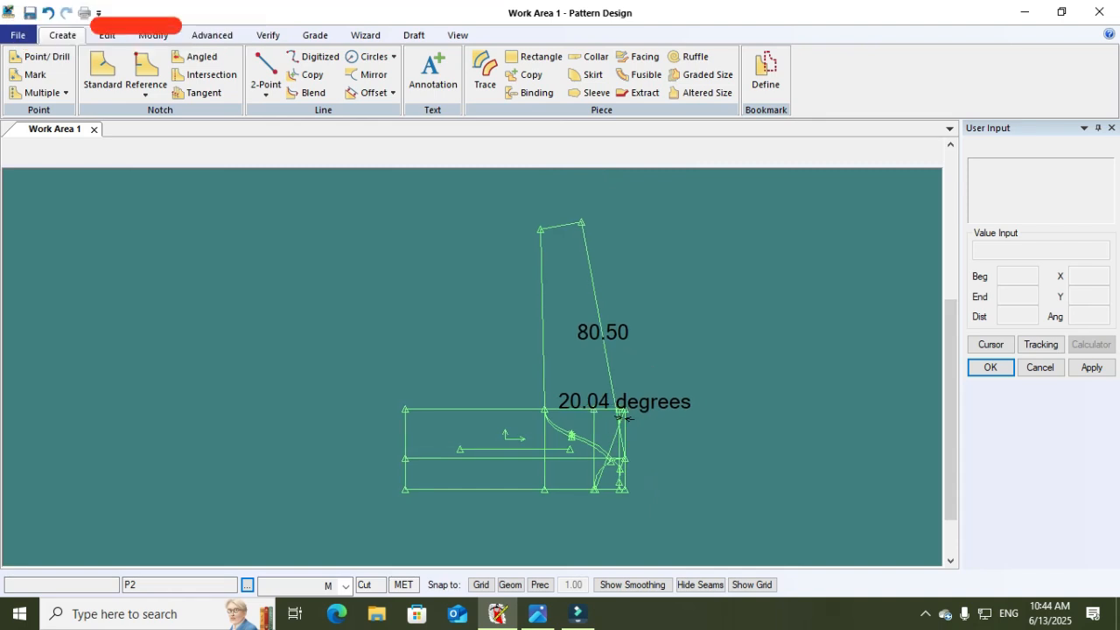
pyautogui.scroll(2, 624, 417)
pyautogui.scroll(-2, 680, 367)
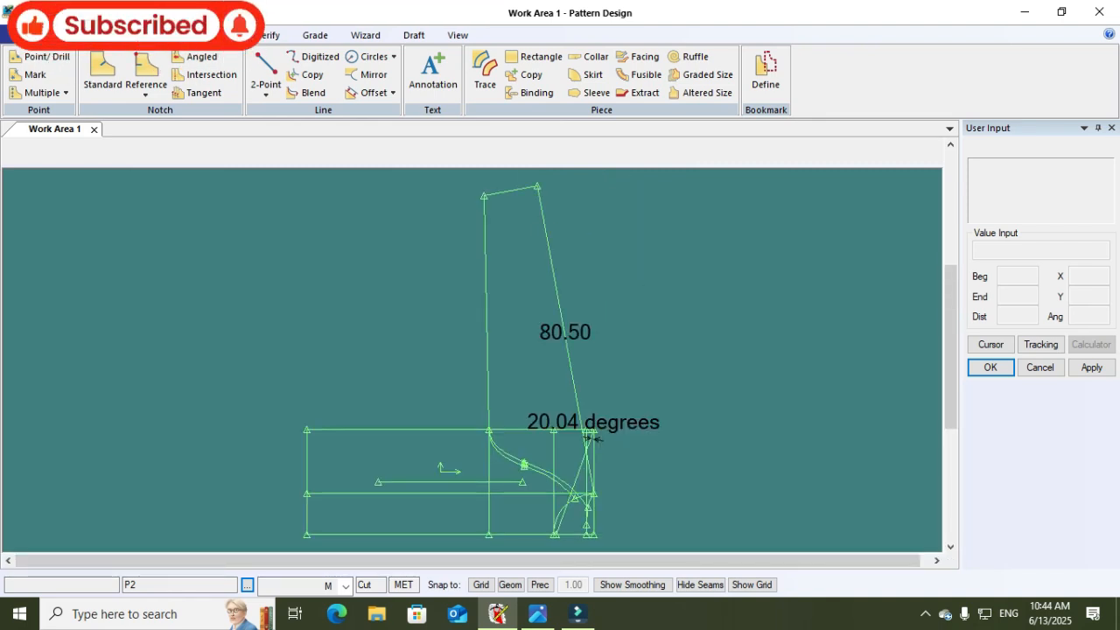
# Trace the front piece from the body's long edges, hem edge, deeper raglan armhole curve and deeper front neckline curve
pyautogui.click(485, 72)
pyautogui.click(455, 535)
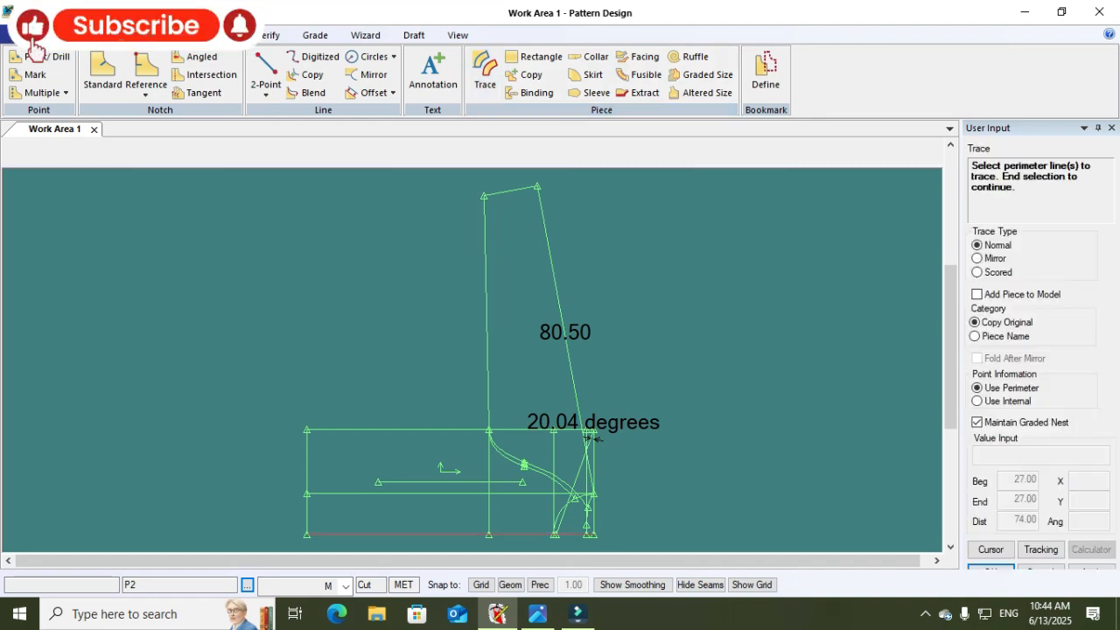
pyautogui.click(307, 477)
pyautogui.click(592, 433)
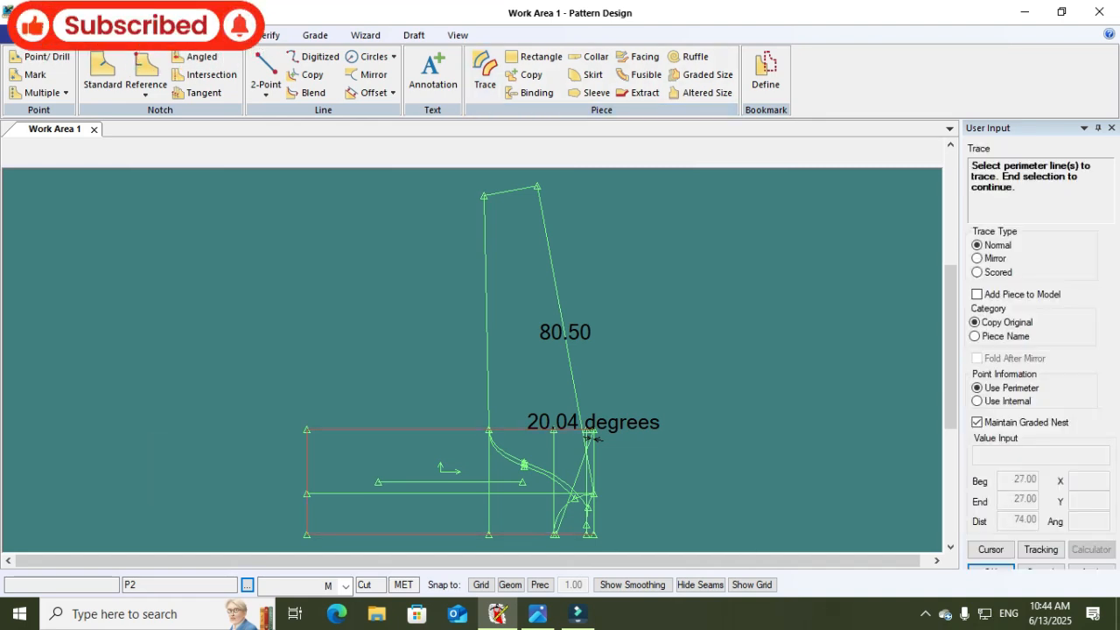
pyautogui.click(551, 478)
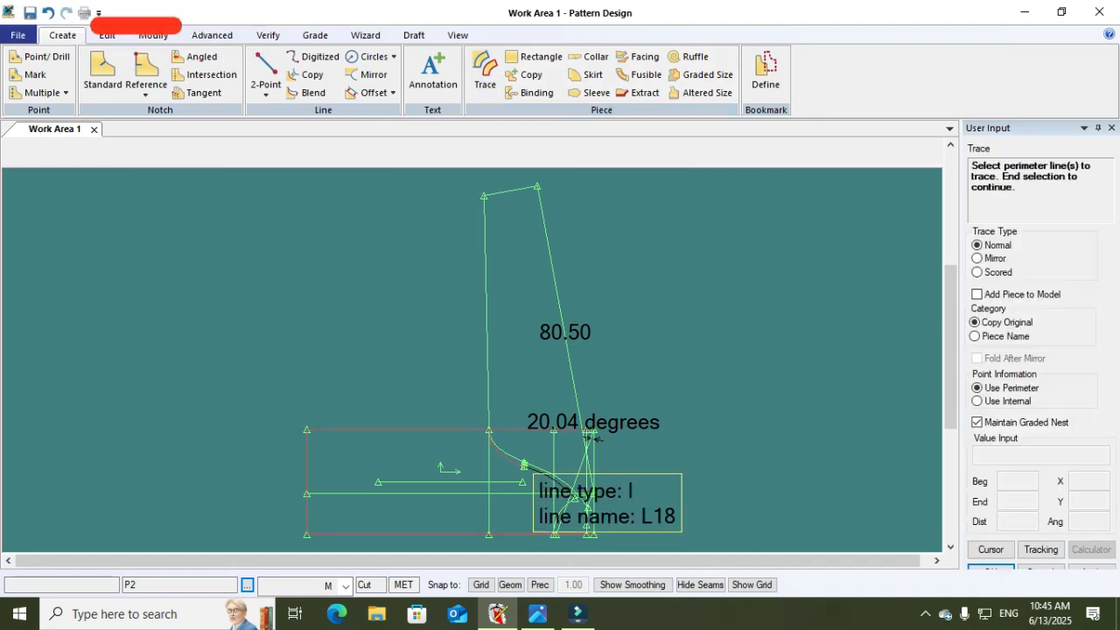
pyautogui.click(558, 517)
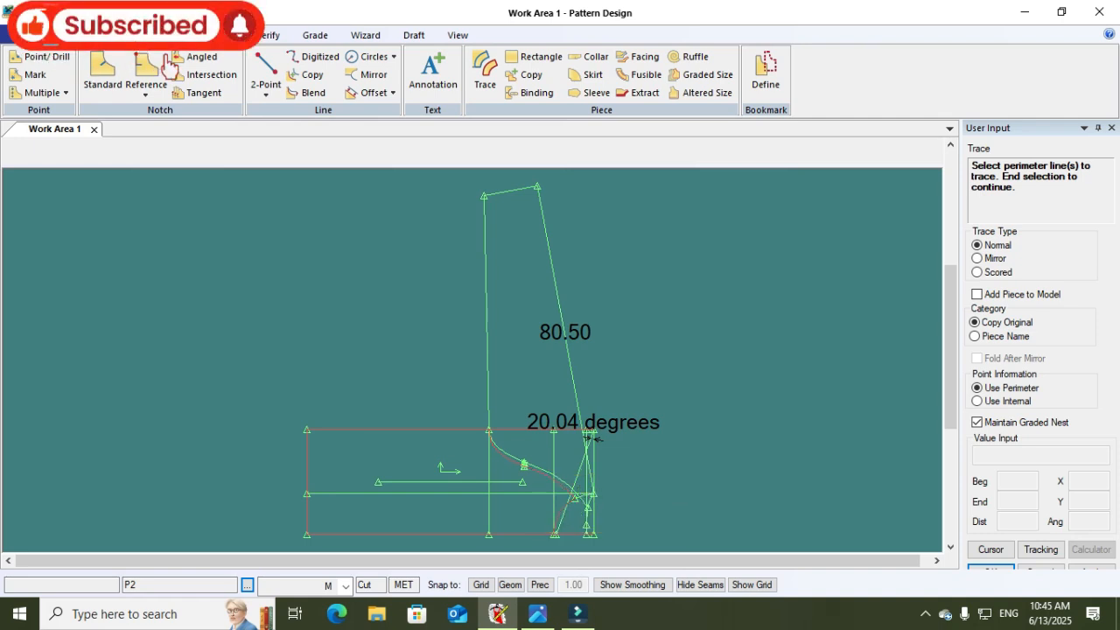
pyautogui.rightClick(534, 515)
pyautogui.click(534, 517)
pyautogui.rightClick(534, 517)
pyautogui.click(534, 517)
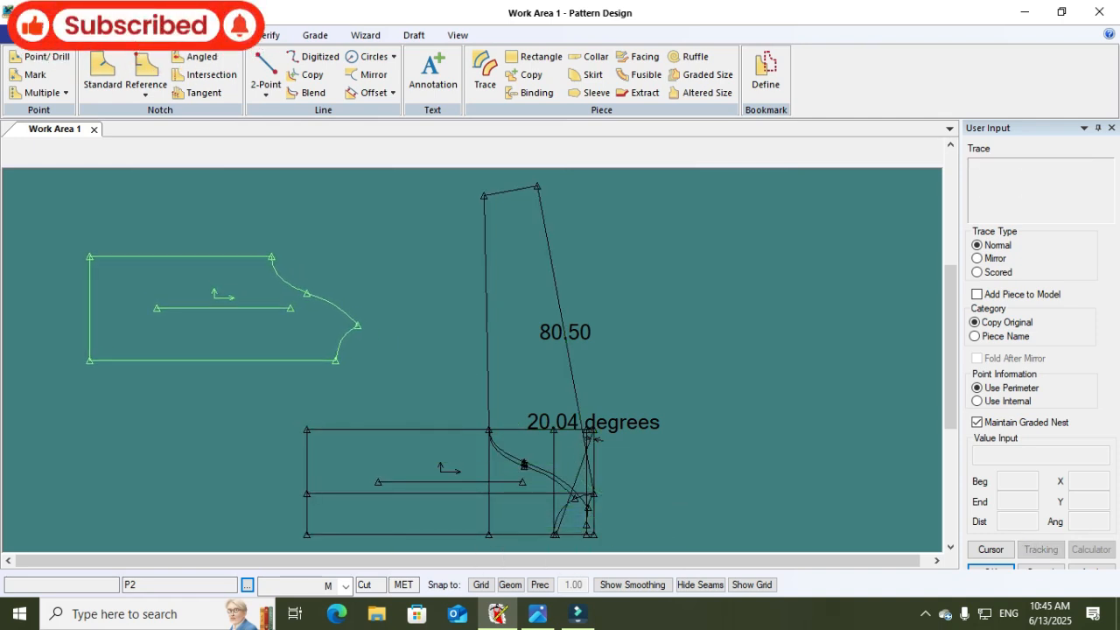
# Place the traced front piece in the empty space beyond the draft's upper left and name it FR
pyautogui.click(220, 308)
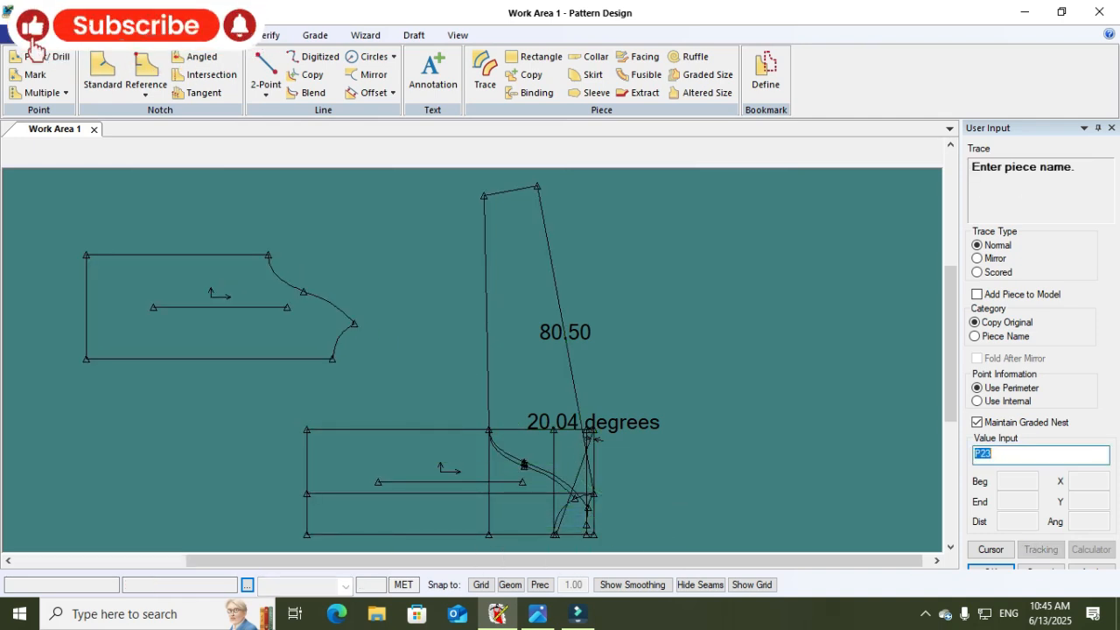
pyautogui.write('FR')
pyautogui.press('Return')
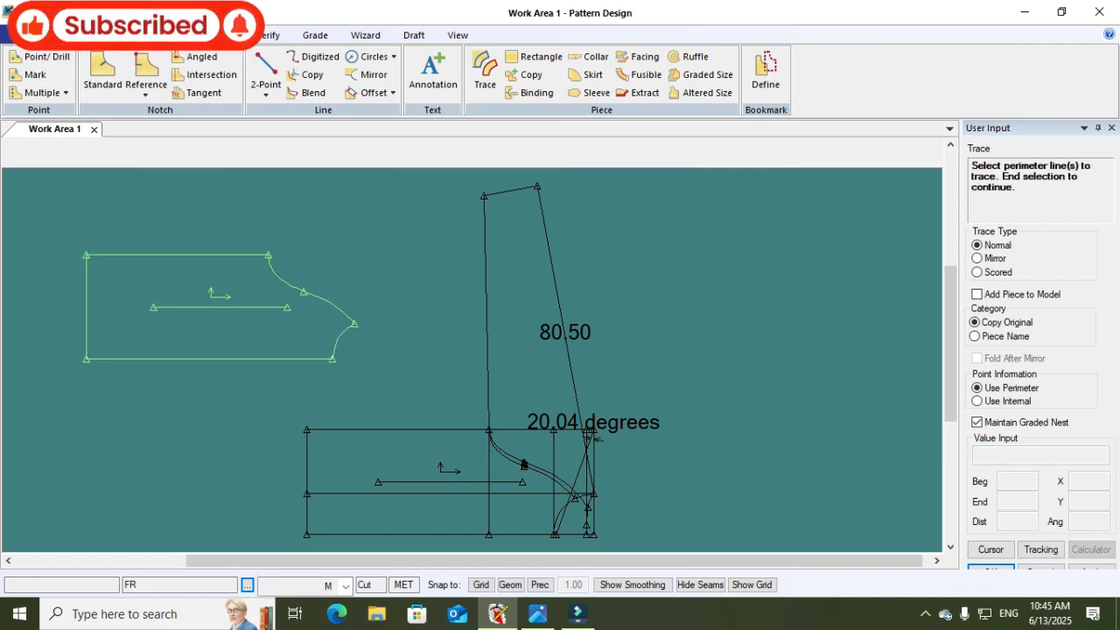
pyautogui.rightClick(221, 307)
pyautogui.click(220, 308)
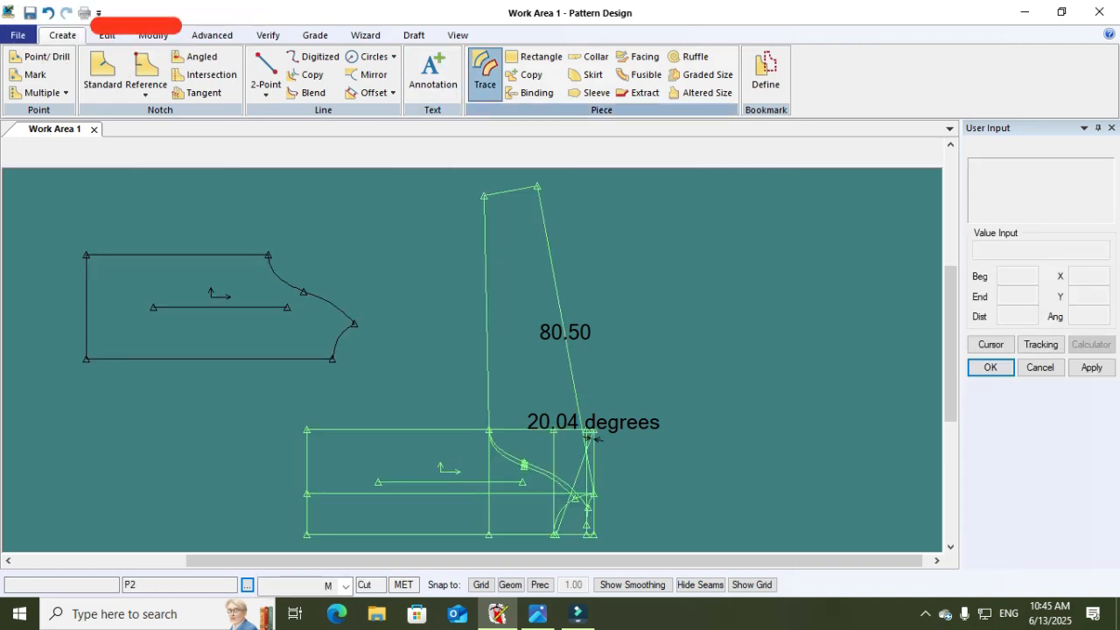
# Trace the back piece from the body's long edges, hem edge, shallower raglan armhole curve, back neckline curve and the short offset line
pyautogui.click(485, 72)
pyautogui.click(438, 535)
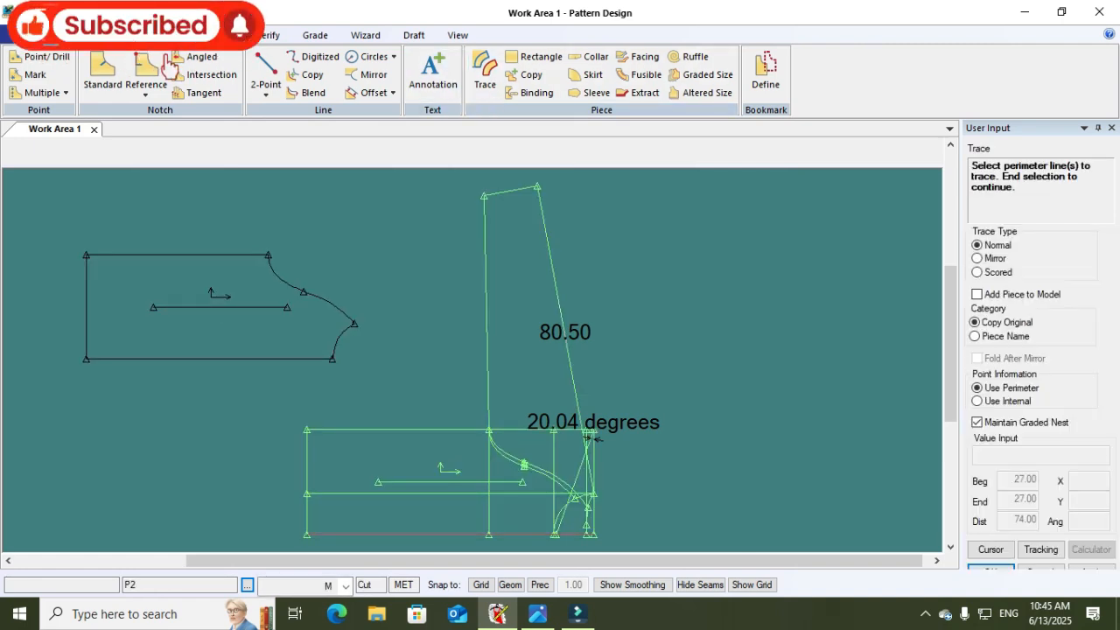
pyautogui.scroll(5, 595, 437)
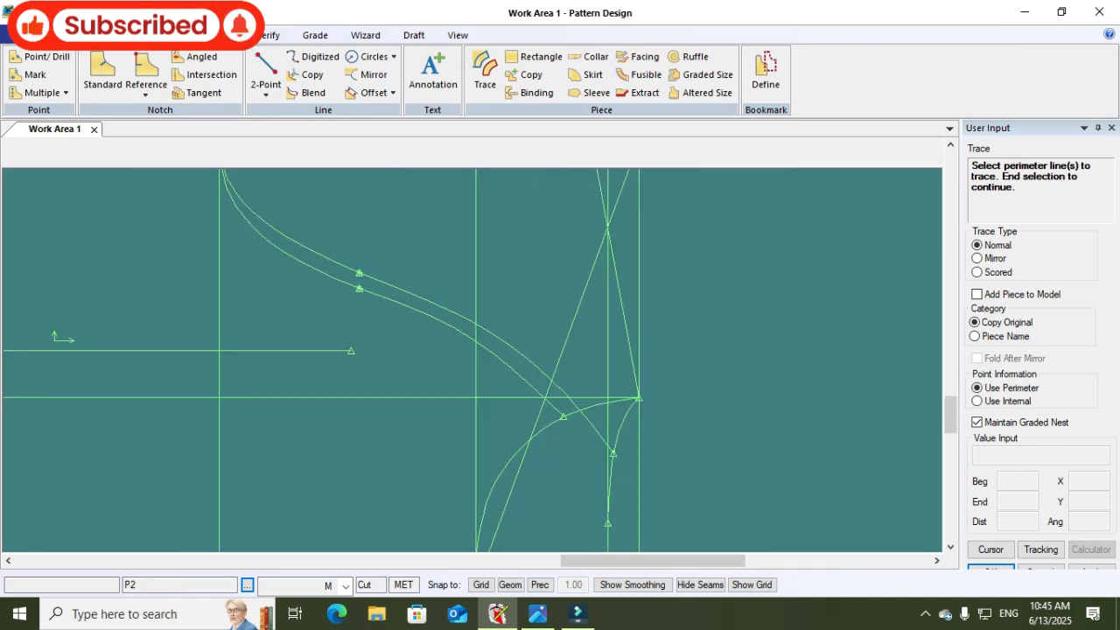
pyautogui.click(608, 528)
pyautogui.click(610, 487)
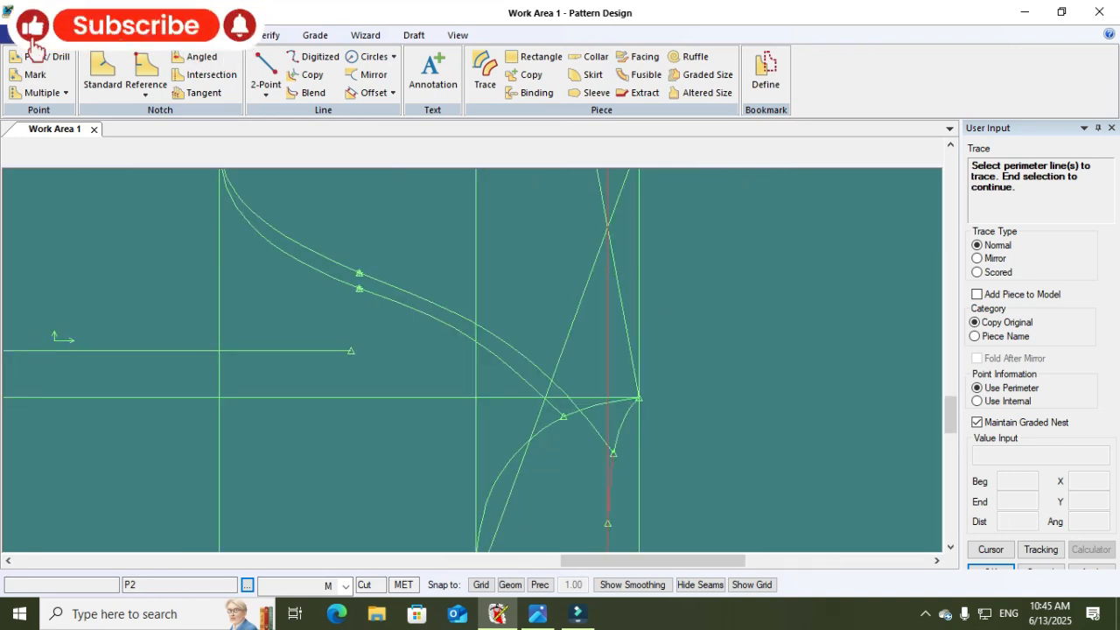
pyautogui.scroll(-5, 560, 359)
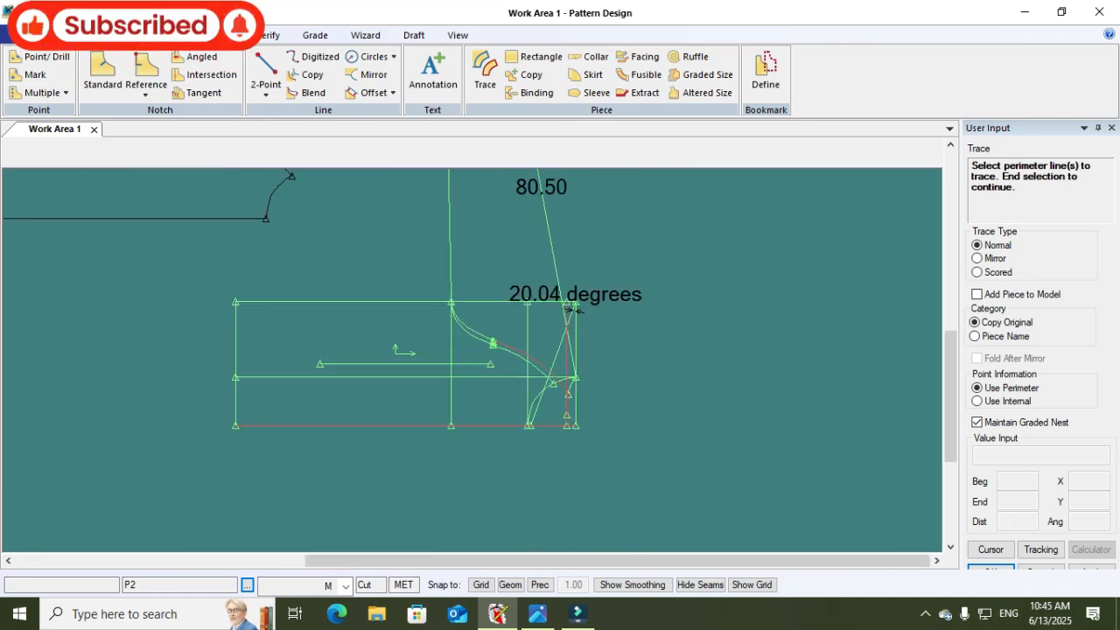
pyautogui.click(573, 306)
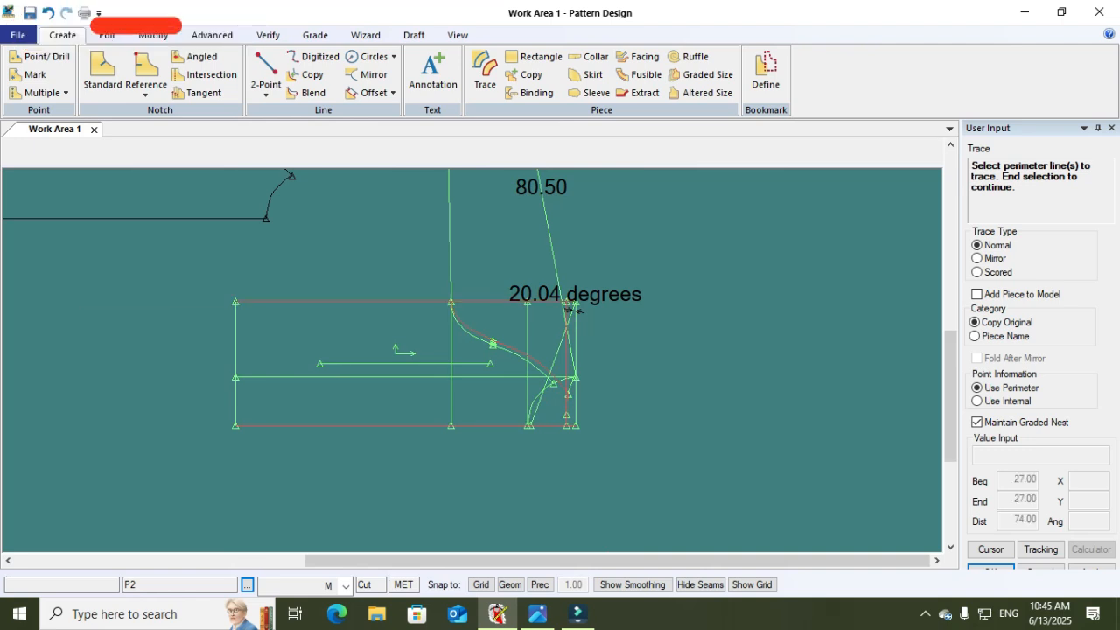
pyautogui.rightClick(239, 373)
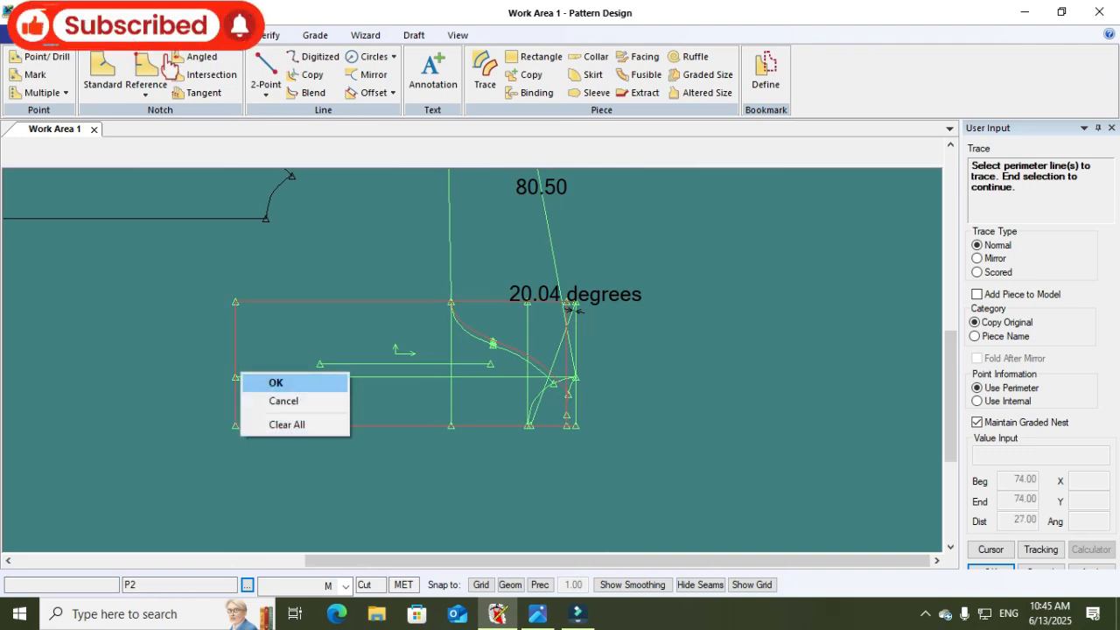
pyautogui.click(253, 381)
pyautogui.rightClick(240, 372)
pyautogui.click(253, 381)
pyautogui.scroll(-3, 370, 431)
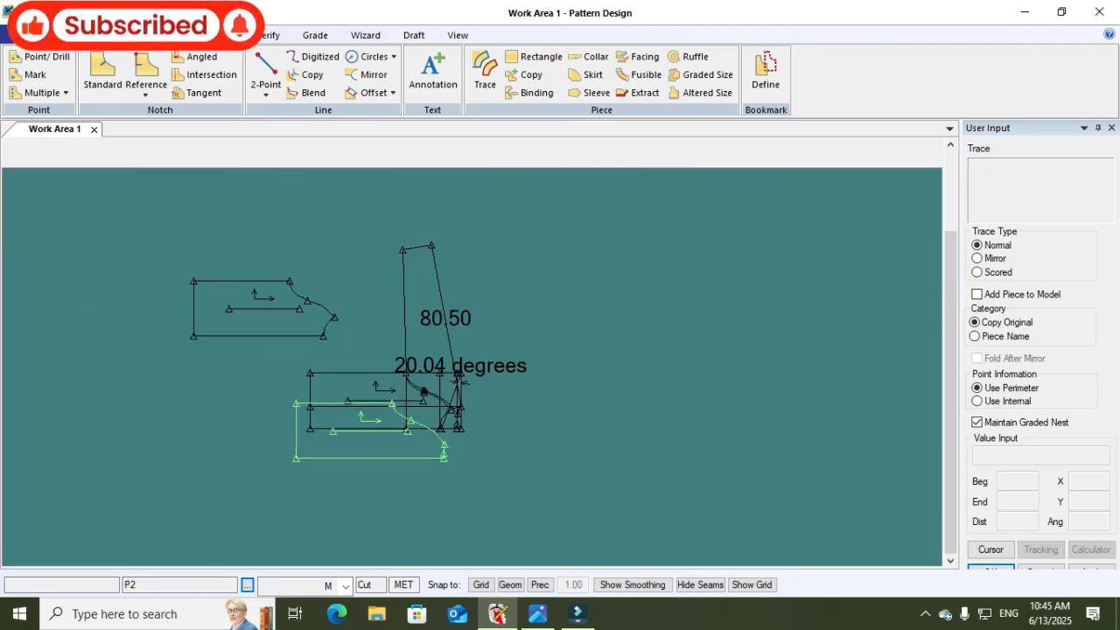
# Place the traced back piece above the front piece and name it bk
pyautogui.click(261, 224)
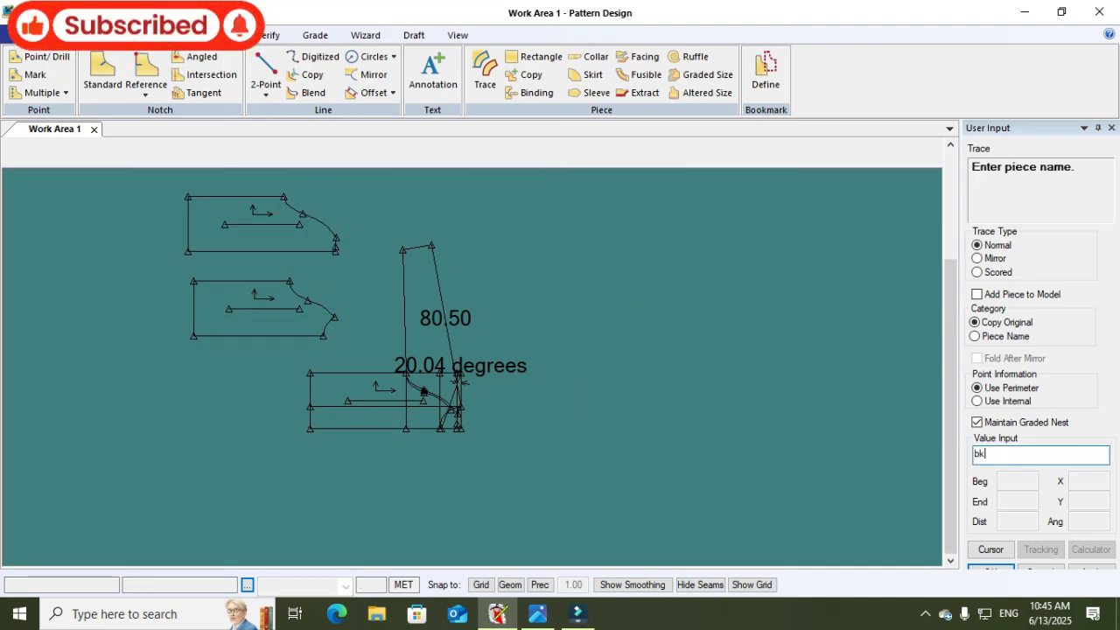
pyautogui.write('bk')
pyautogui.press('Return')
pyautogui.rightClick(260, 229)
pyautogui.click(260, 235)
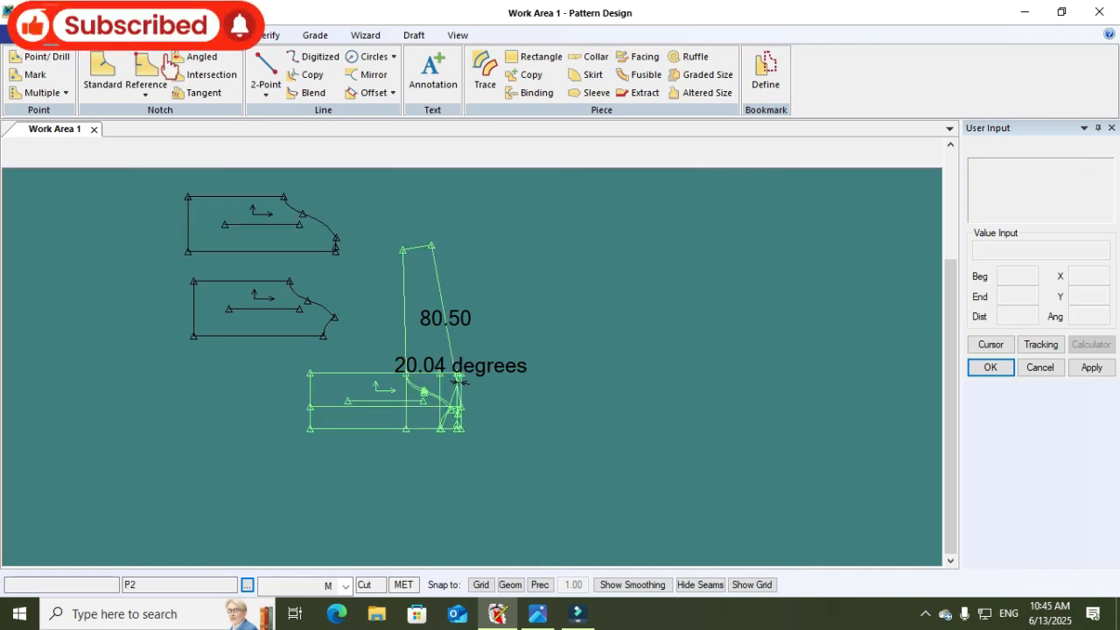
# Draw a 2-point curve for the sleeve's front raglan seam from the armhole point to the armhole end on the front neckline
pyautogui.scroll(3, 523, 401)
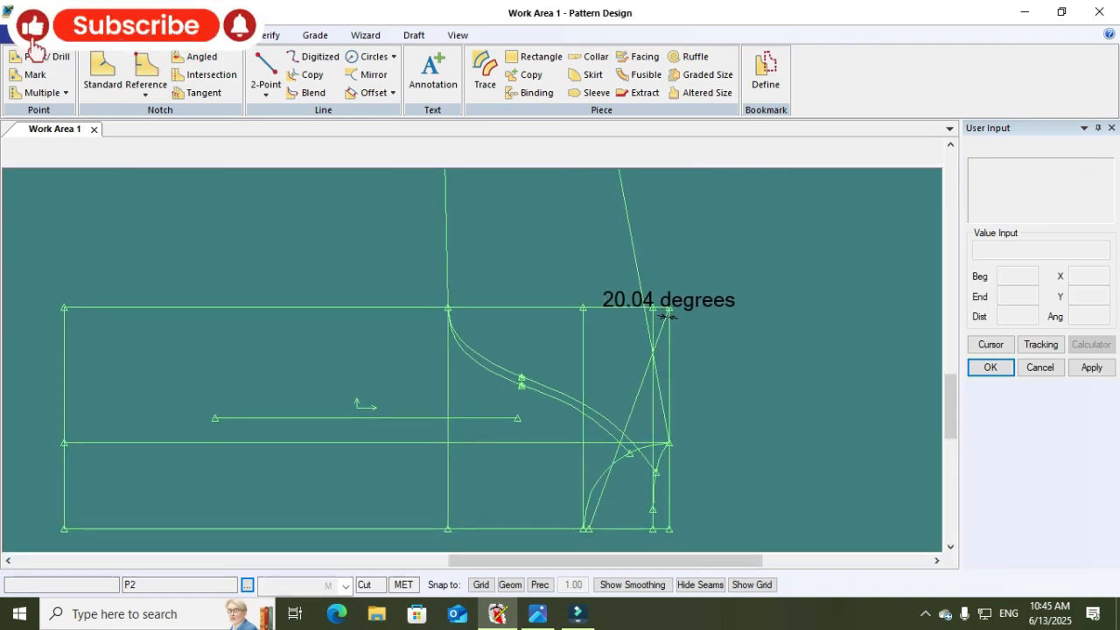
pyautogui.click(266, 94)
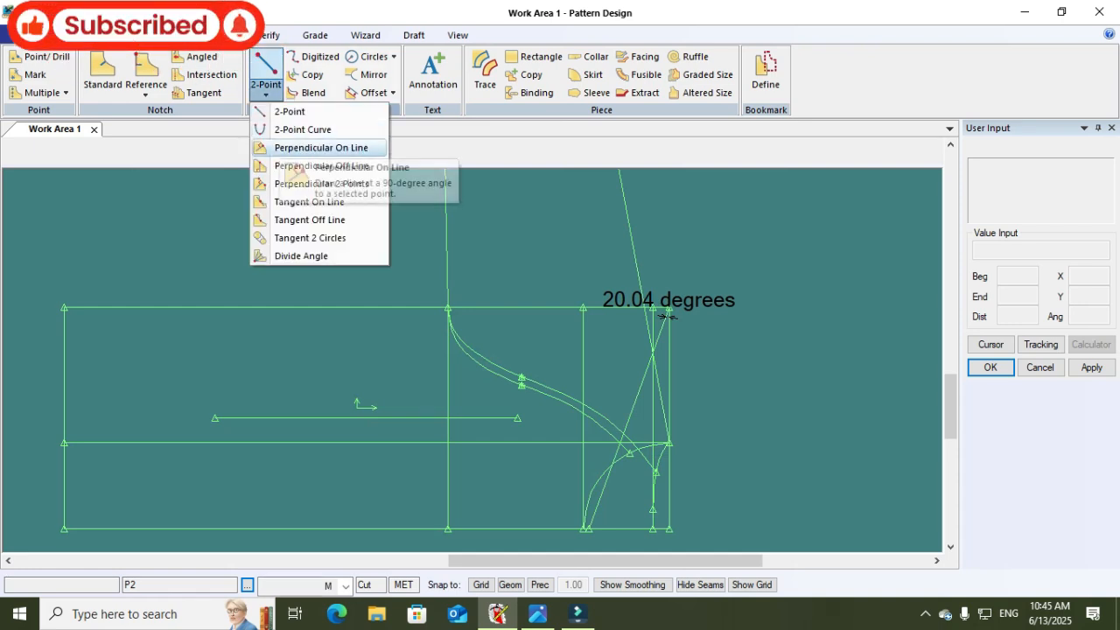
pyautogui.click(282, 129)
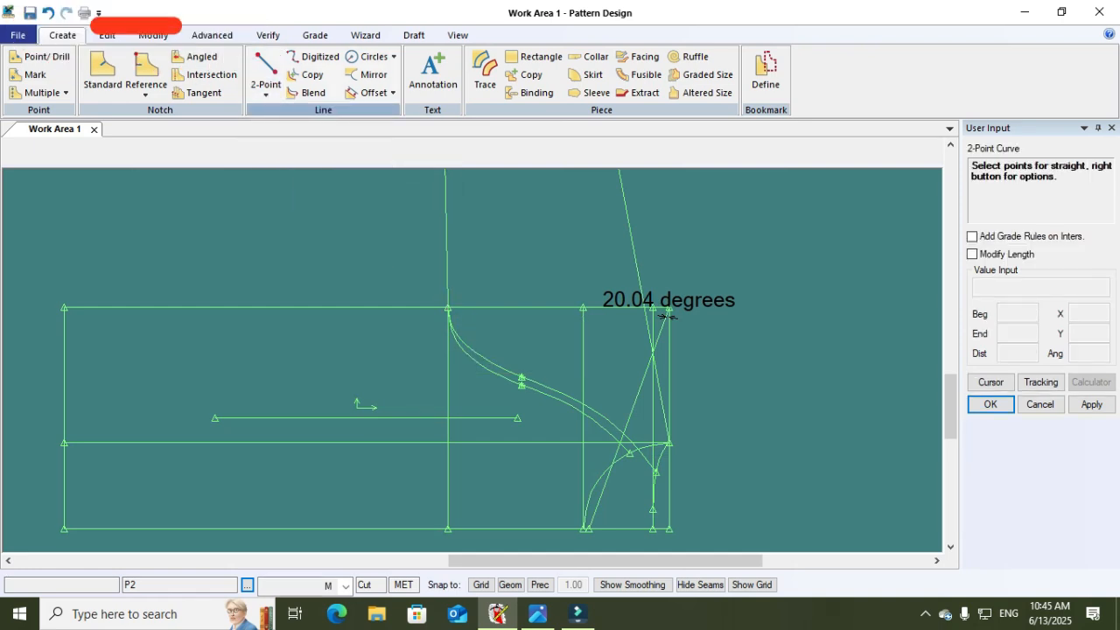
pyautogui.click(266, 94)
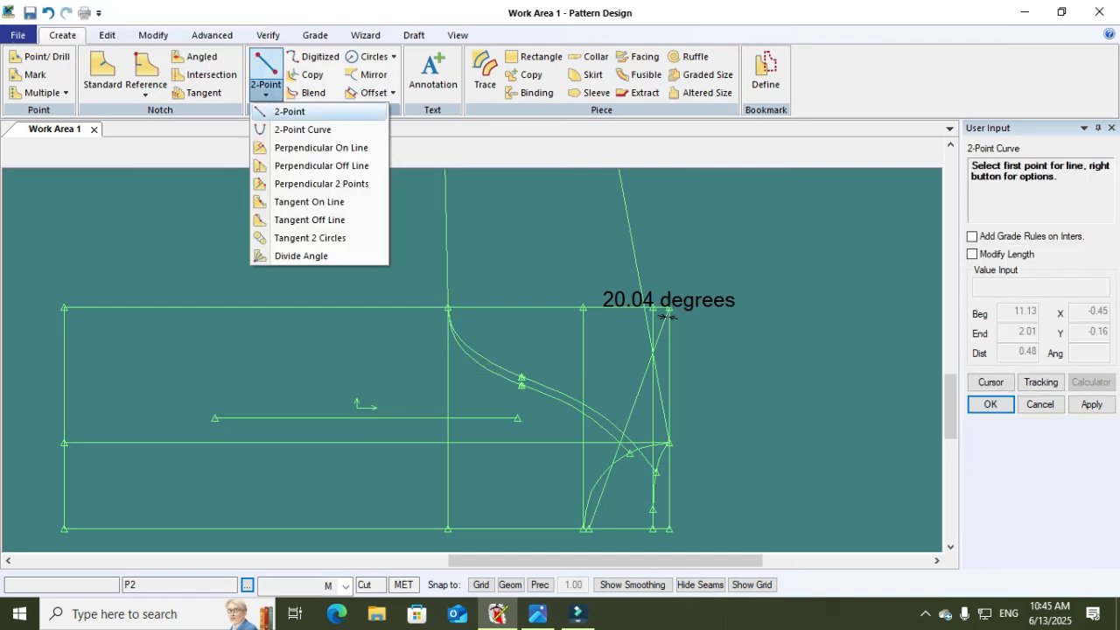
pyautogui.click(282, 128)
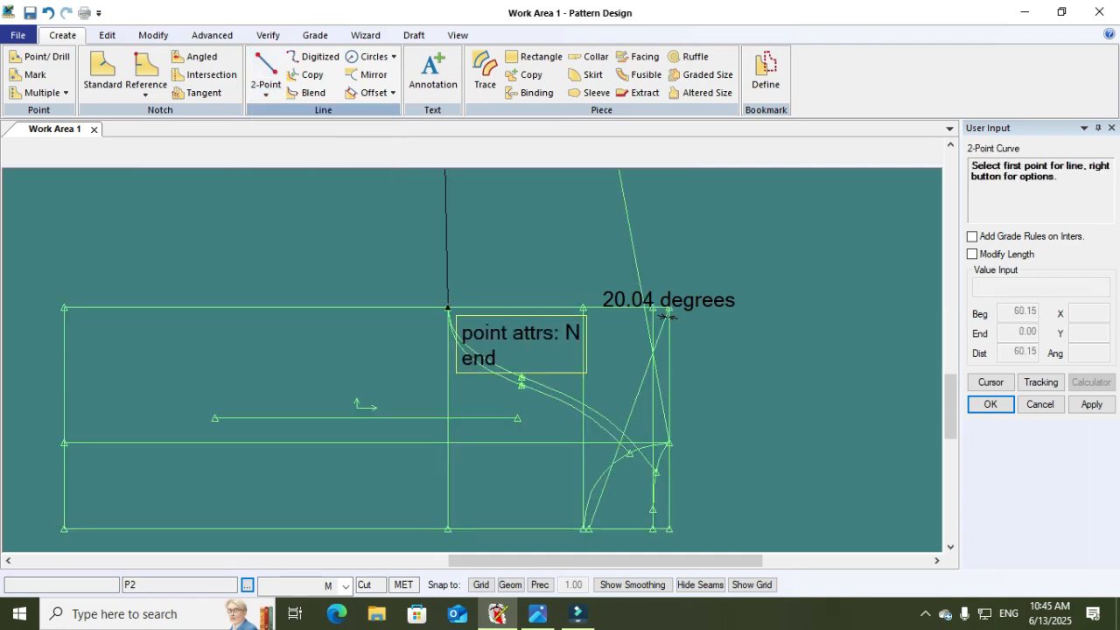
pyautogui.click(448, 308)
pyautogui.scroll(2, 626, 457)
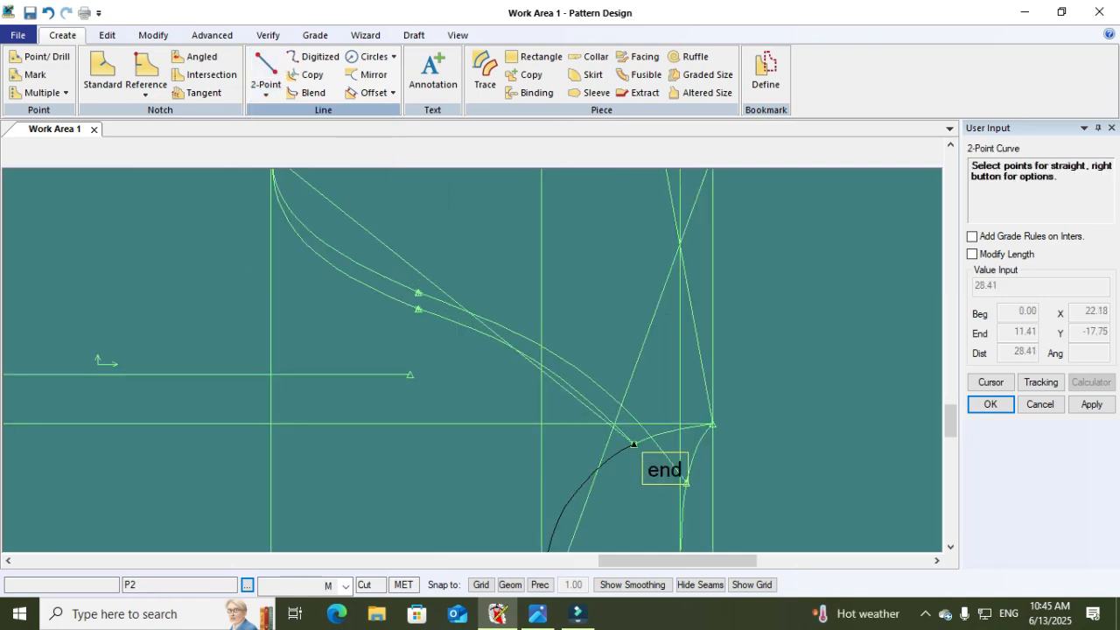
pyautogui.click(634, 443)
# Shape a second, slightly bowed 2-point curve from the armhole point to the raglan point on the back neckline and finish the curve command
pyautogui.scroll(-1, 647, 206)
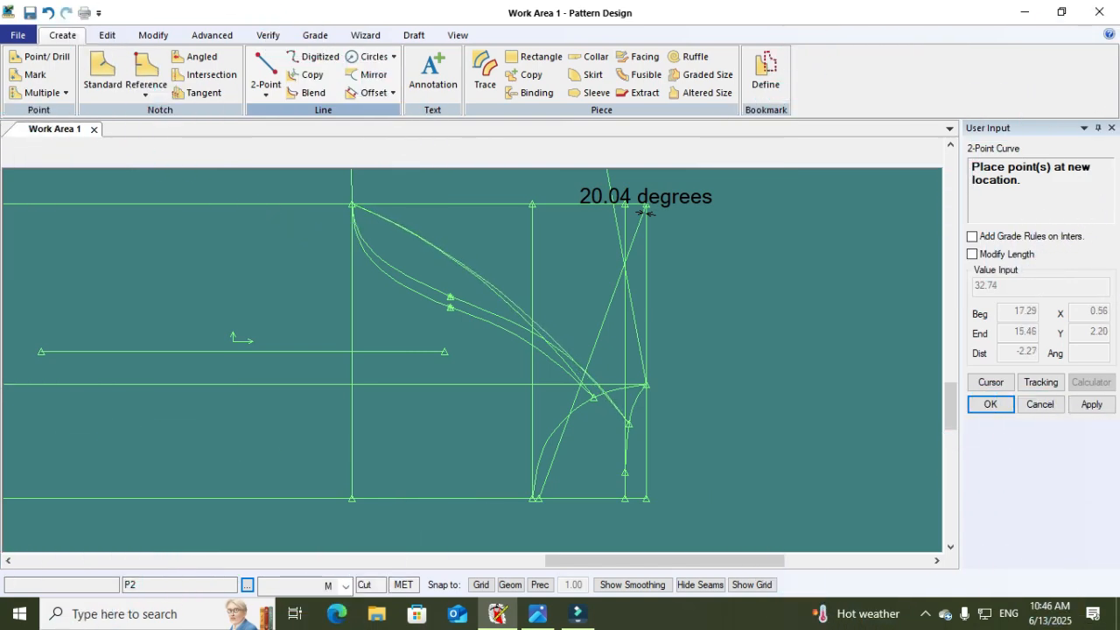
pyautogui.click(499, 291)
pyautogui.rightClick(498, 291)
pyautogui.click(499, 160)
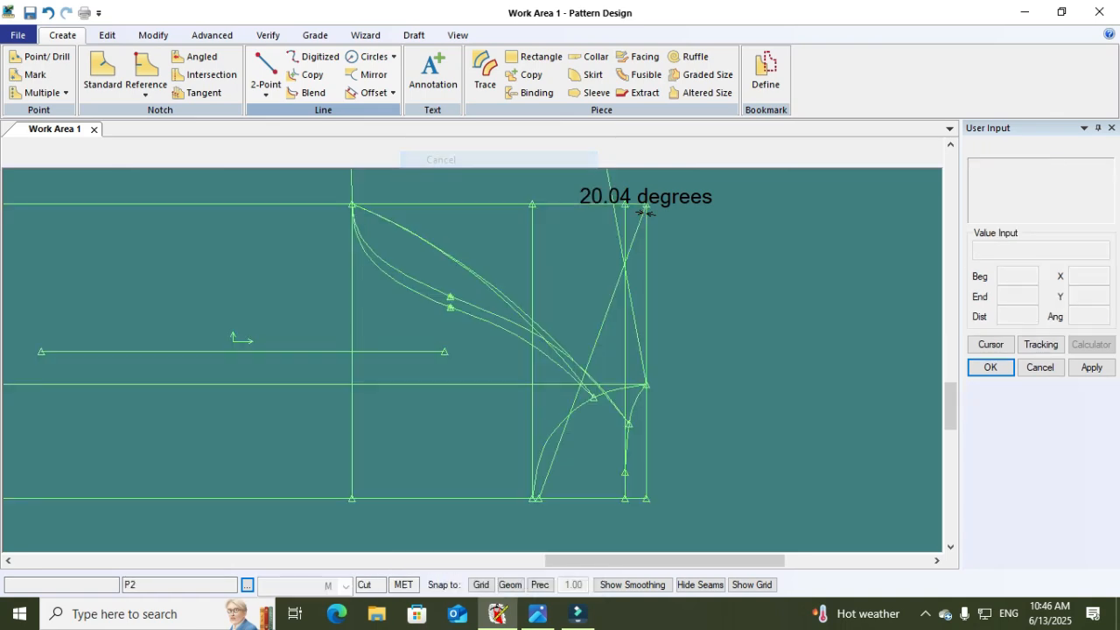
# Trace the front and back sleeve halves as separate pieces from the draft's sleeve lines, raglan seam curves and neckline edges
pyautogui.scroll(-5, 645, 213)
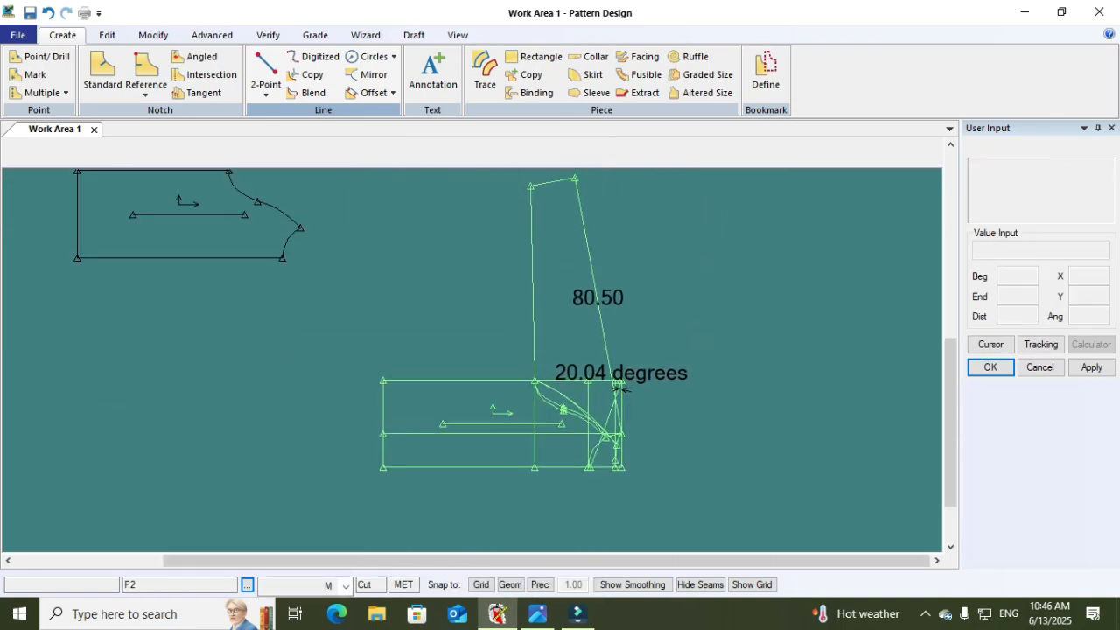
pyautogui.scroll(2, 591, 421)
pyautogui.scroll(-1, 625, 402)
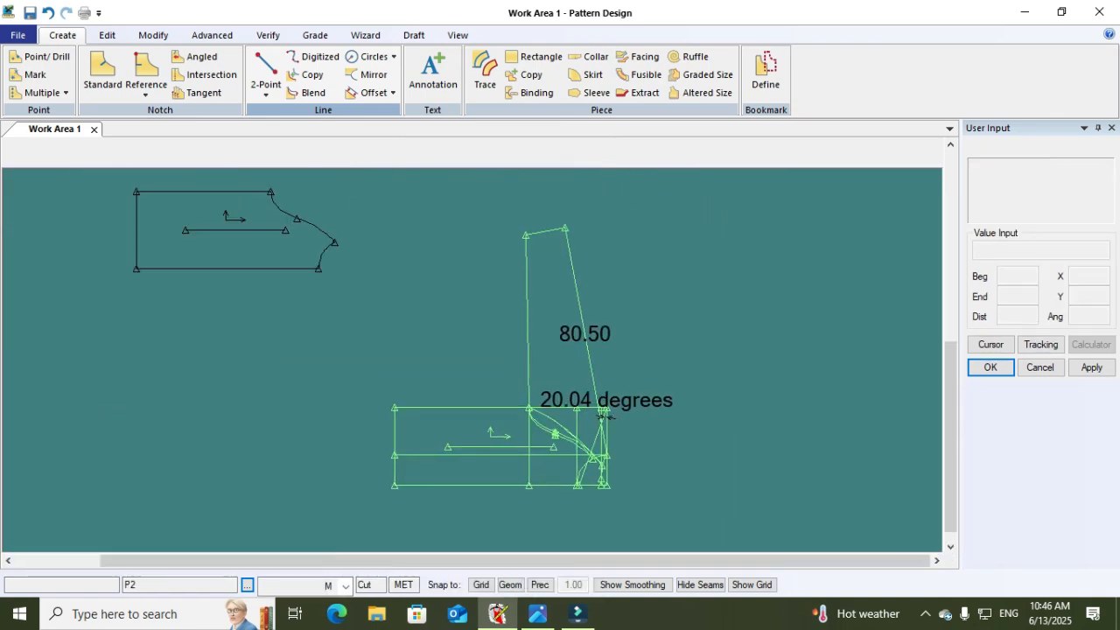
pyautogui.click(484, 74)
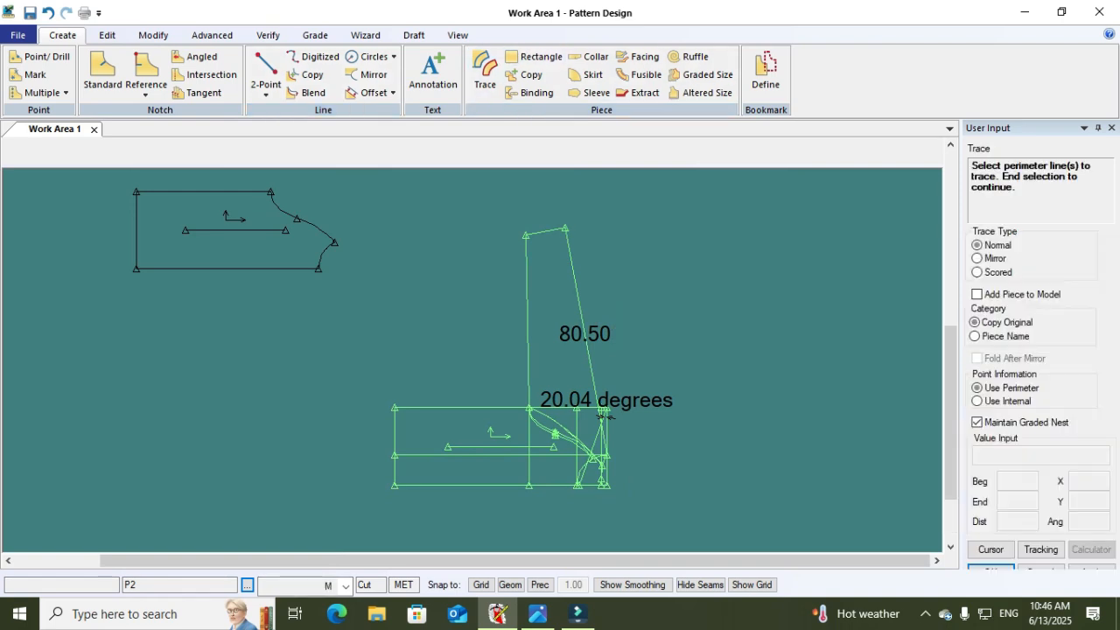
pyautogui.rightClick(608, 421)
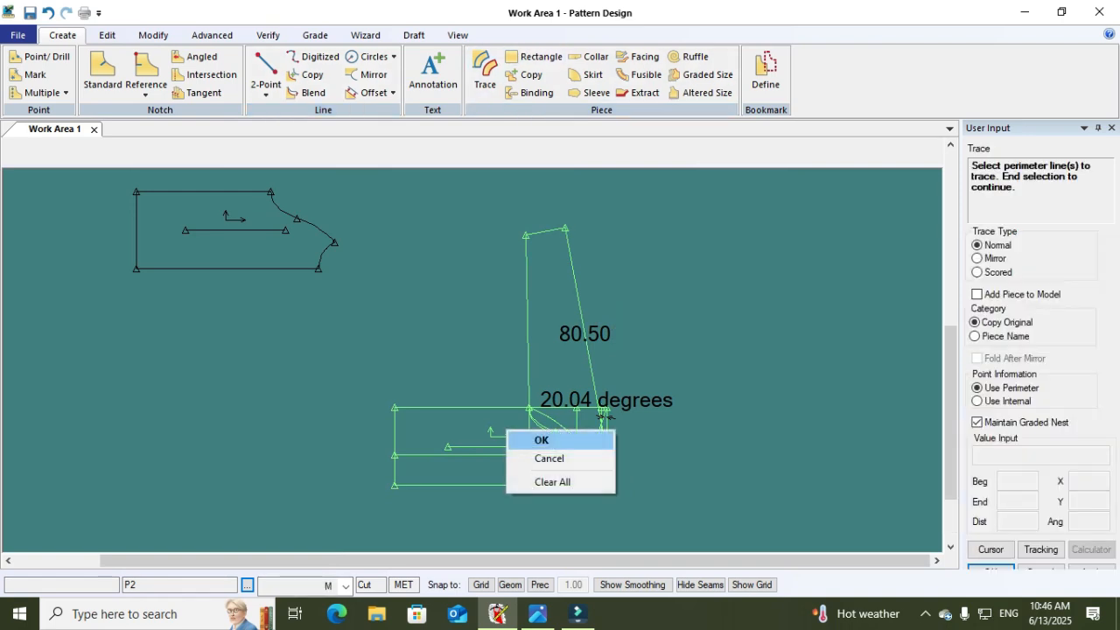
pyautogui.click(547, 439)
pyautogui.scroll(2, 651, 367)
pyautogui.scroll(3, 655, 368)
pyautogui.scroll(-1, 612, 394)
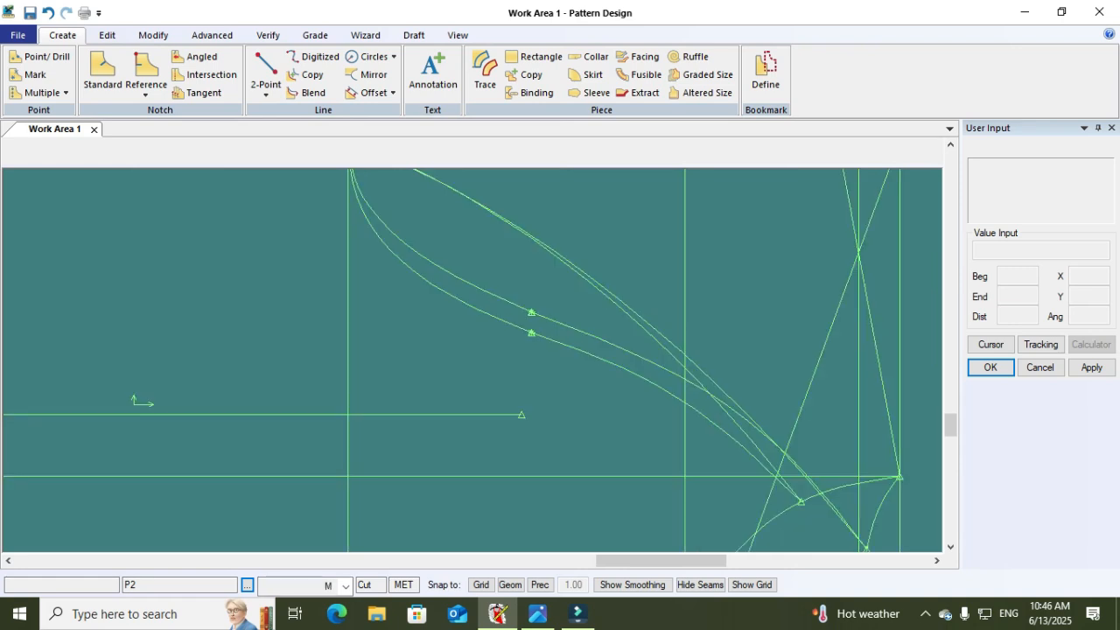
# Move the original construction draft away from the traced body pieces, below and beyond the two traced sleeve halves
pyautogui.scroll(-5, 576, 302)
pyautogui.moveTo(575, 302); pyautogui.dragTo(542, 389, button='middle')
pyautogui.scroll(-2, 541, 390)
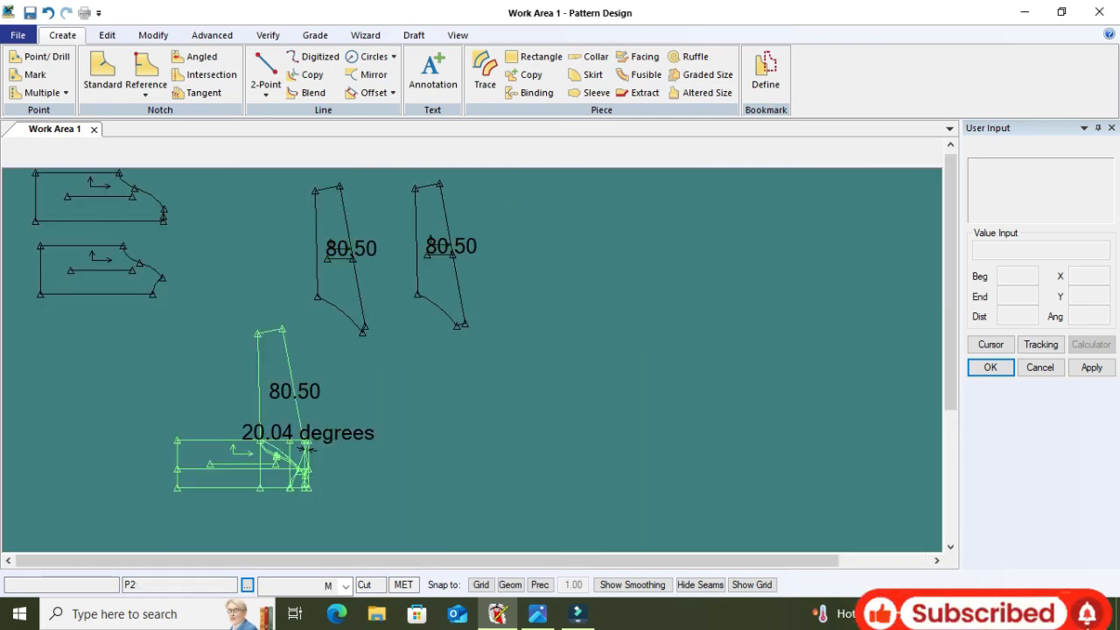
pyautogui.moveTo(241, 464); pyautogui.dragTo(590, 462)
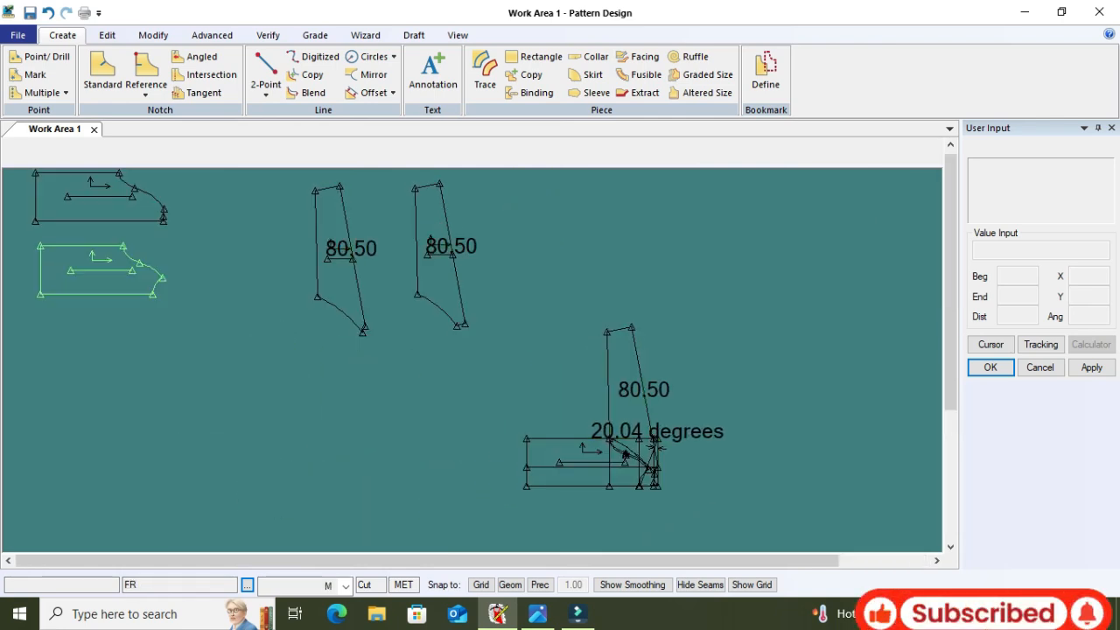
pyautogui.scroll(-1, 289, 381)
pyautogui.scroll(2, 174, 232)
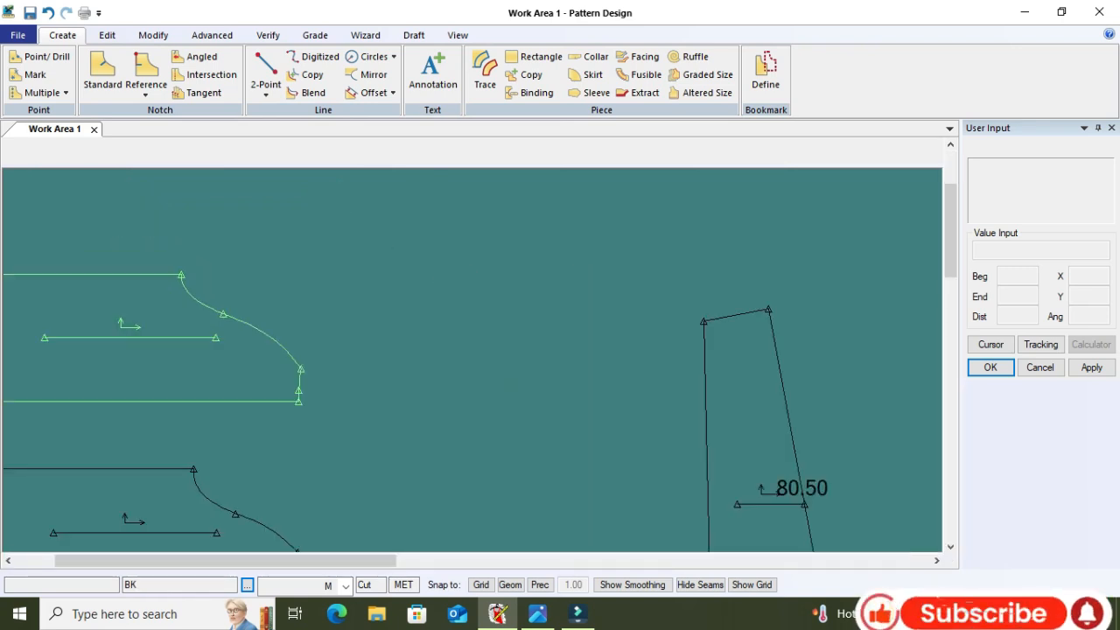
pyautogui.scroll(-2, 240, 257)
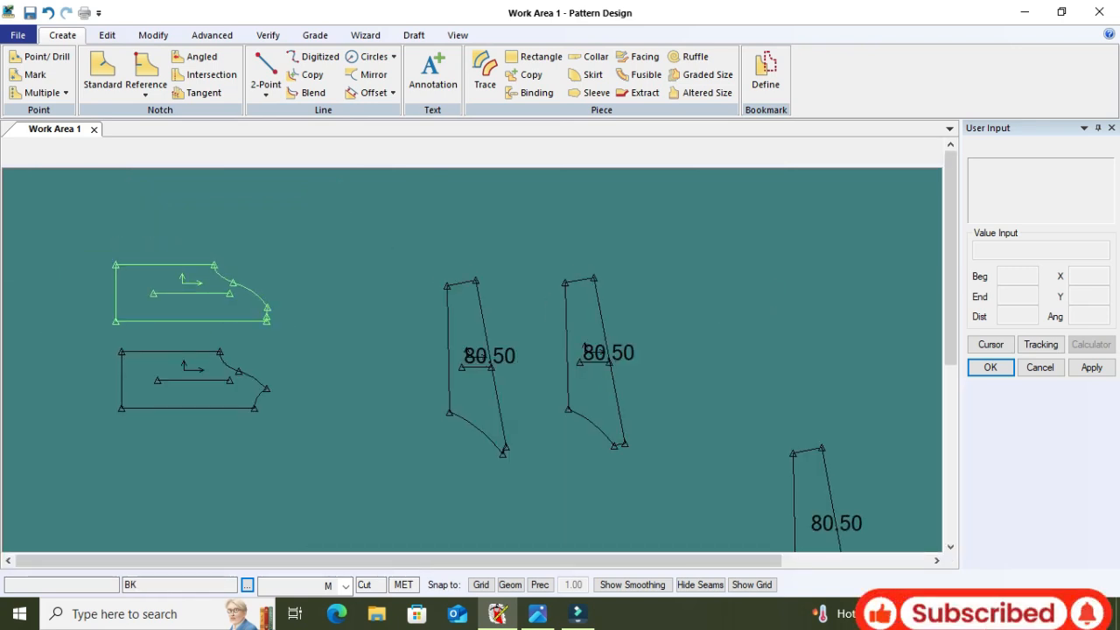
pyautogui.scroll(-1, 262, 210)
pyautogui.scroll(1, 380, 507)
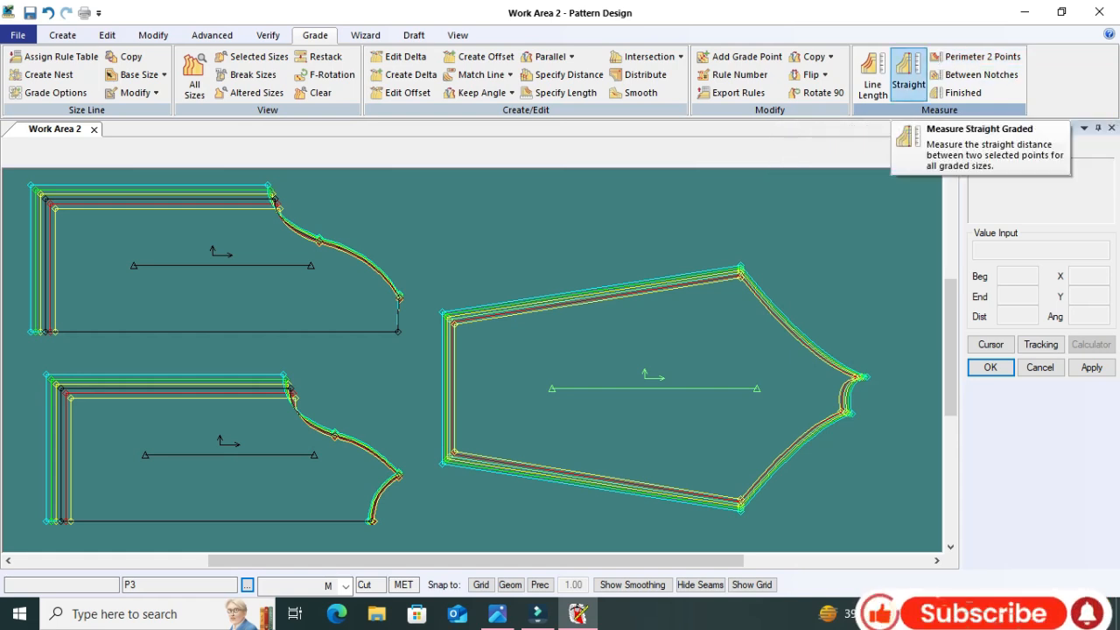
# Measure the straight graded distance on the back piece from the underarm point perpendicular to the centre back line
pyautogui.click(908, 74)
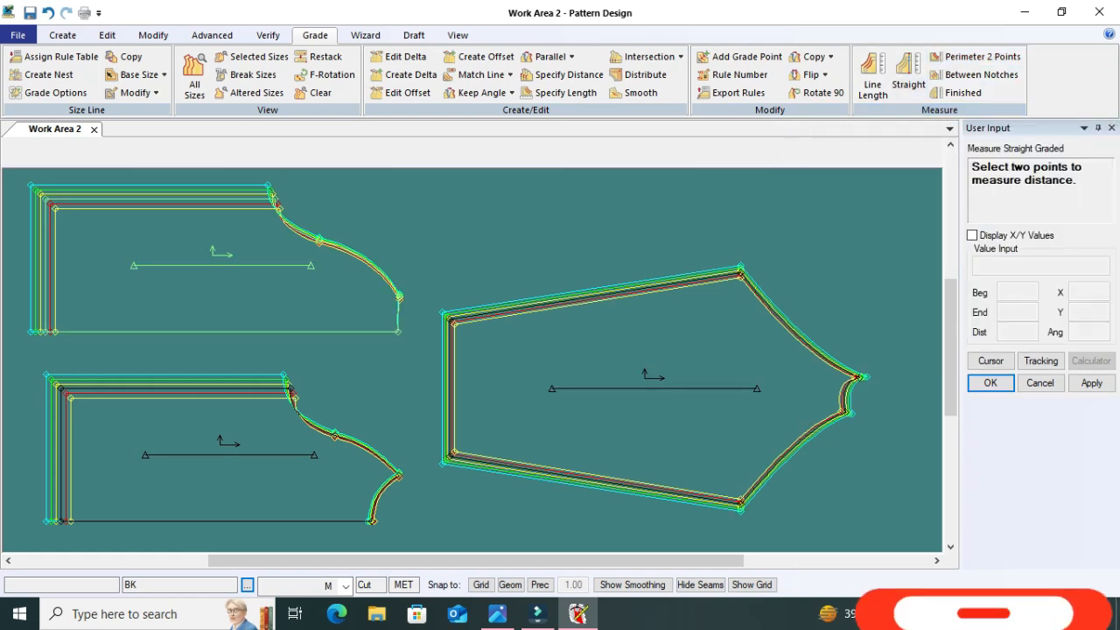
pyautogui.click(274, 198)
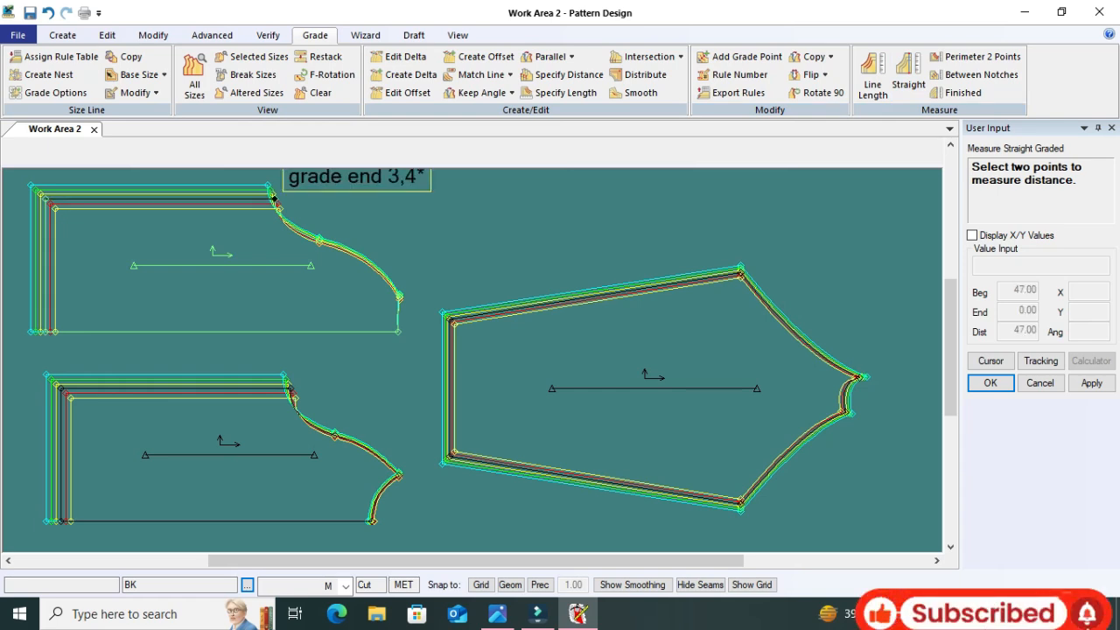
pyautogui.click(274, 199)
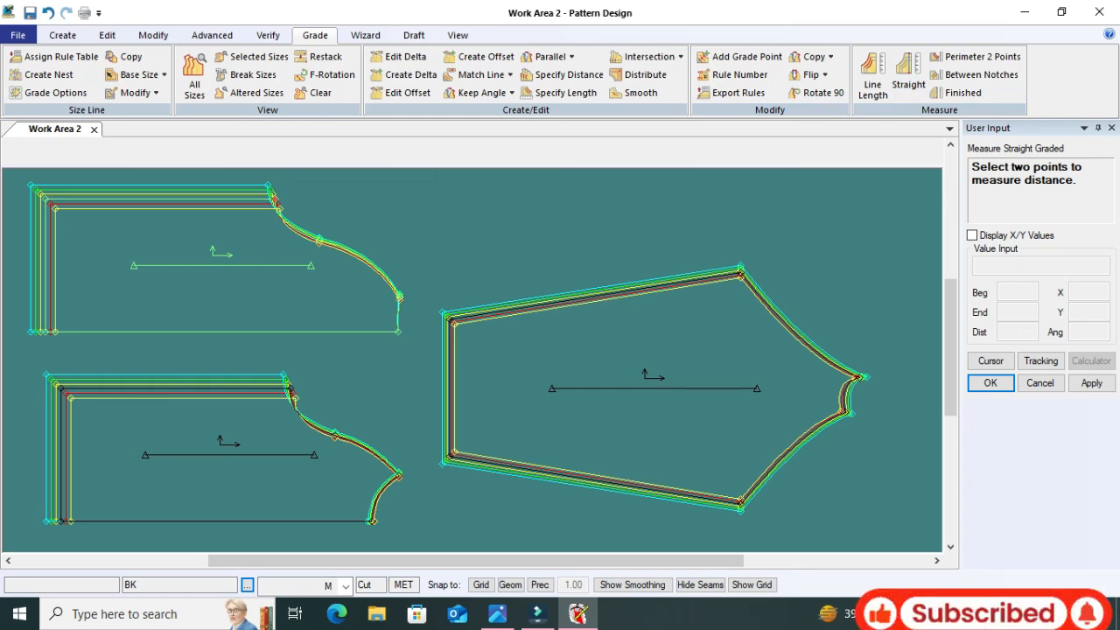
pyautogui.click(280, 332)
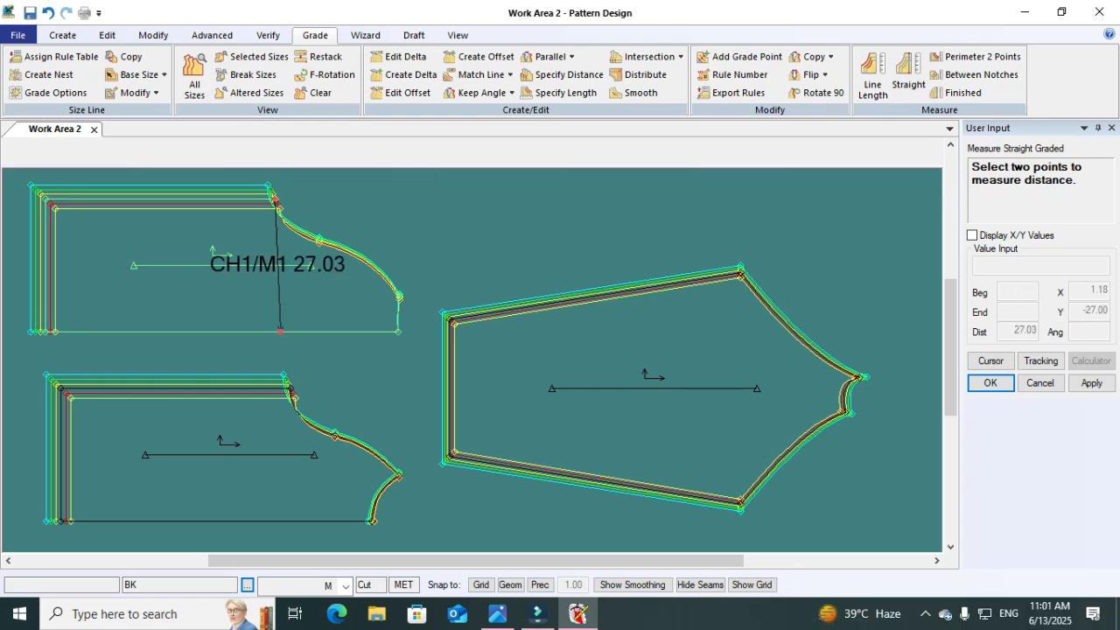
pyautogui.click(278, 332)
pyautogui.click(275, 331)
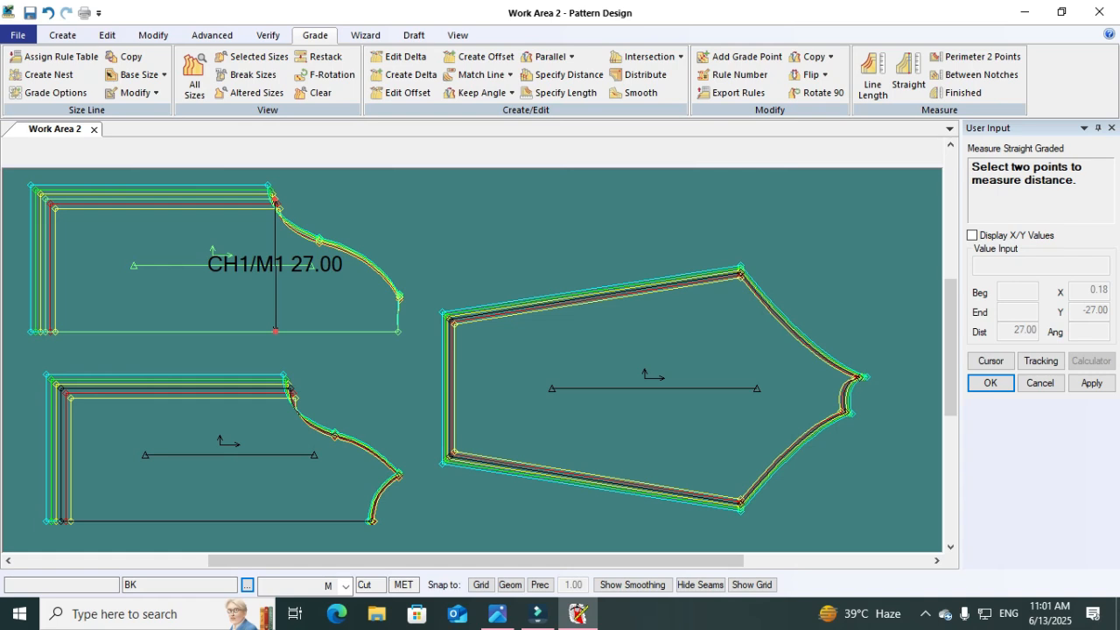
# Finish the point selection and examine the half chest width per size, from XS to 2XL, in the graded measurement table
pyautogui.rightClick(340, 242)
pyautogui.click(339, 242)
pyautogui.rightClick(339, 241)
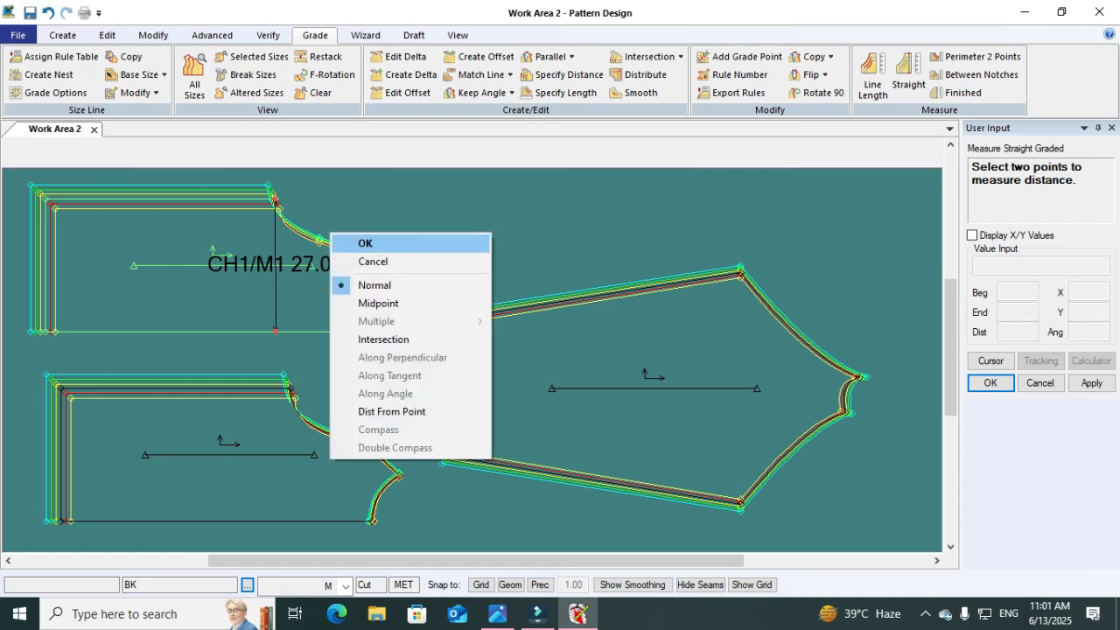
pyautogui.click(341, 243)
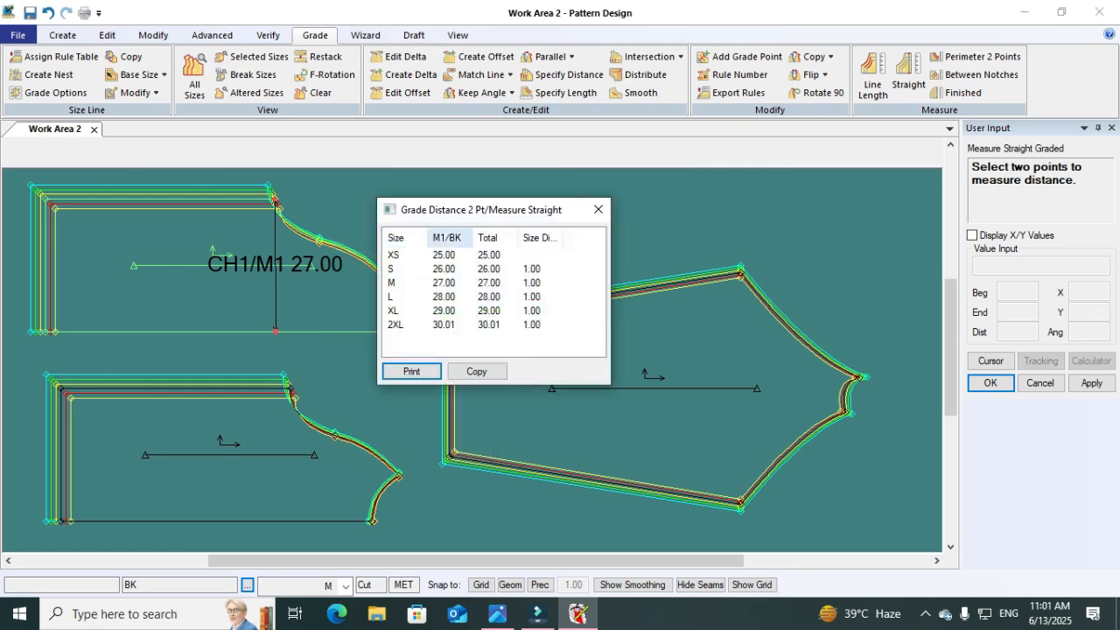
pyautogui.moveTo(473, 254); pyautogui.dragTo(501, 331)
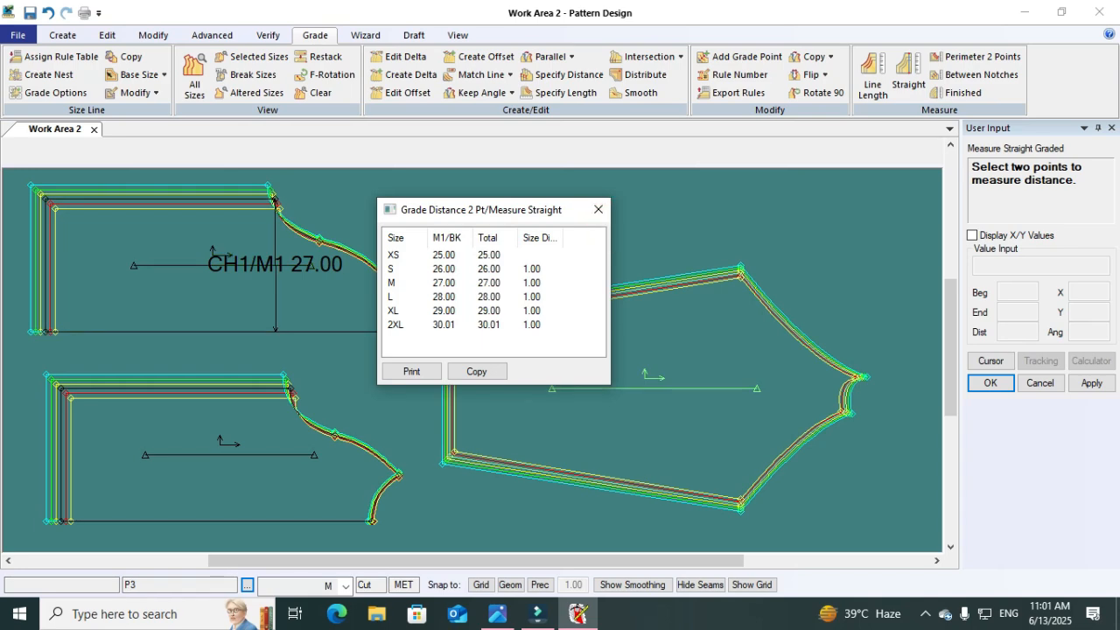
# Compare the graded half chest widths with the reglan.PNG measurement chart, then close the table and end the measurement
pyautogui.click(497, 613)
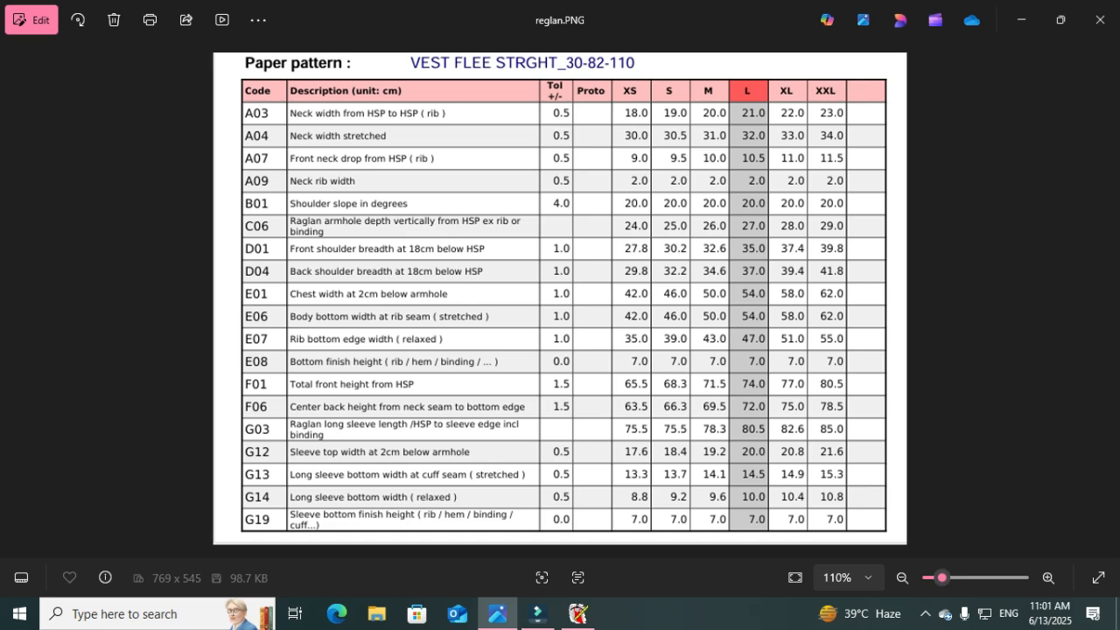
pyautogui.click(1020, 20)
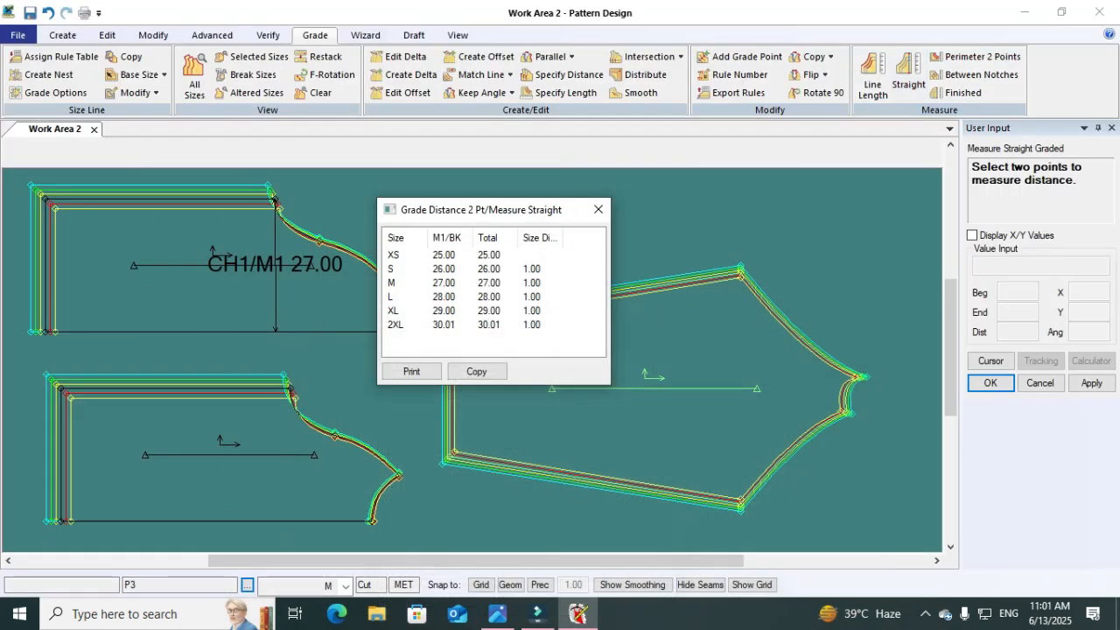
pyautogui.click(597, 209)
pyautogui.rightClick(443, 322)
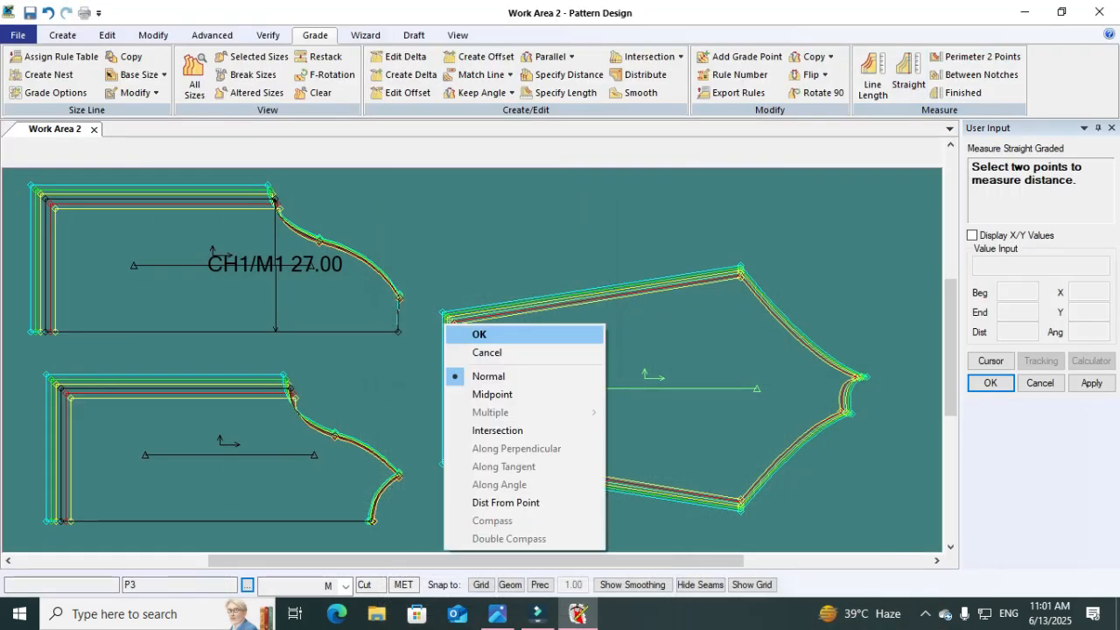
pyautogui.click(463, 353)
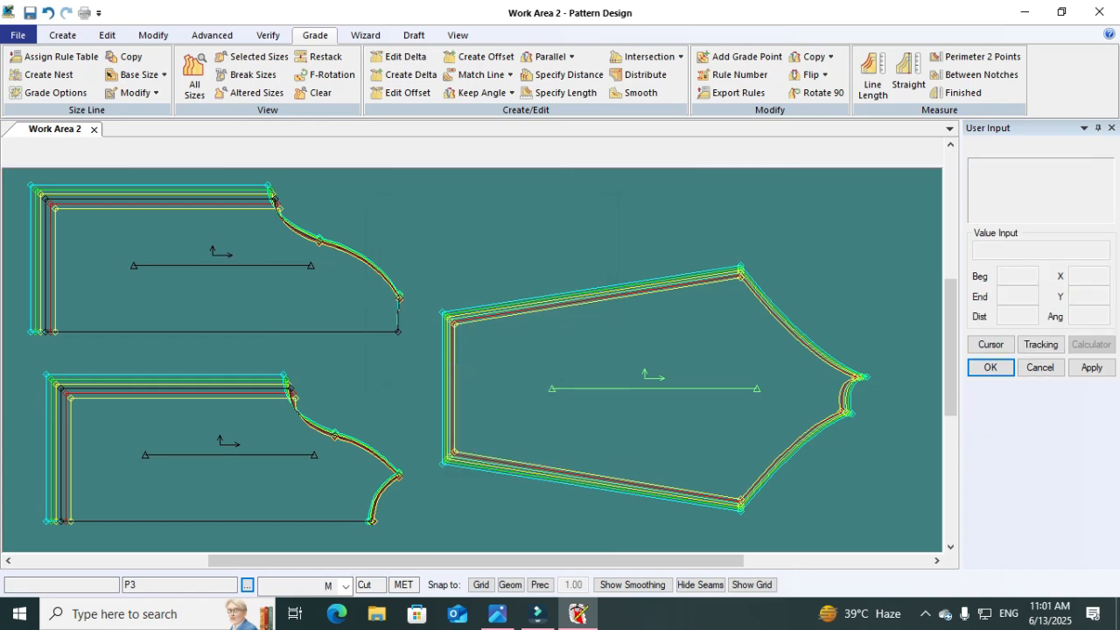
# Move the graded full sleeve piece slightly down beside the front and back pieces
pyautogui.click(277, 205)
pyautogui.click(647, 387)
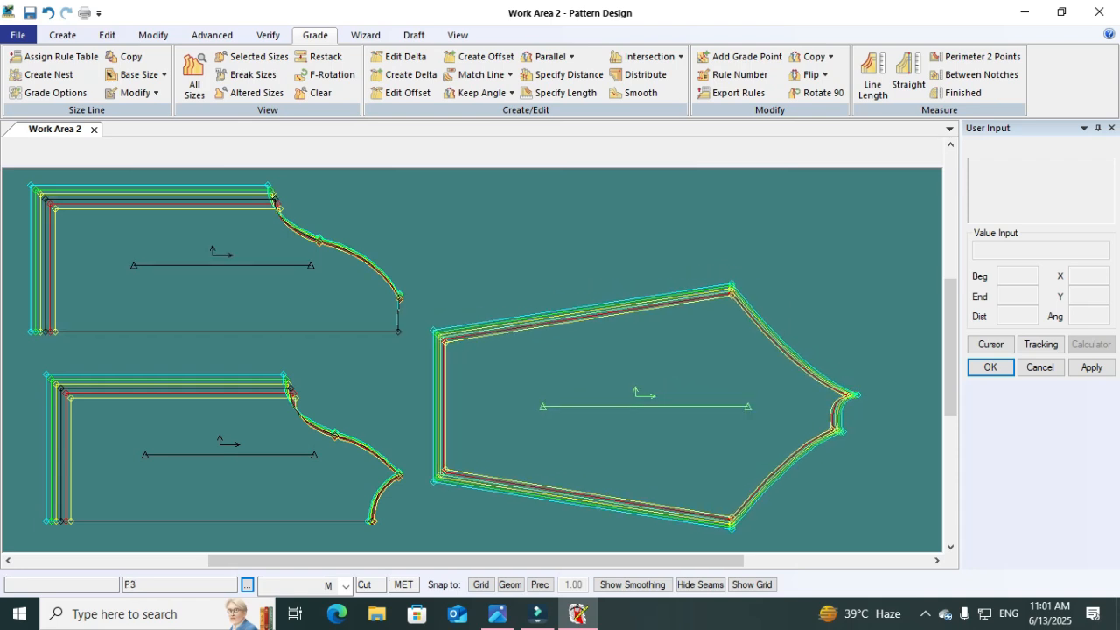
pyautogui.click(639, 407)
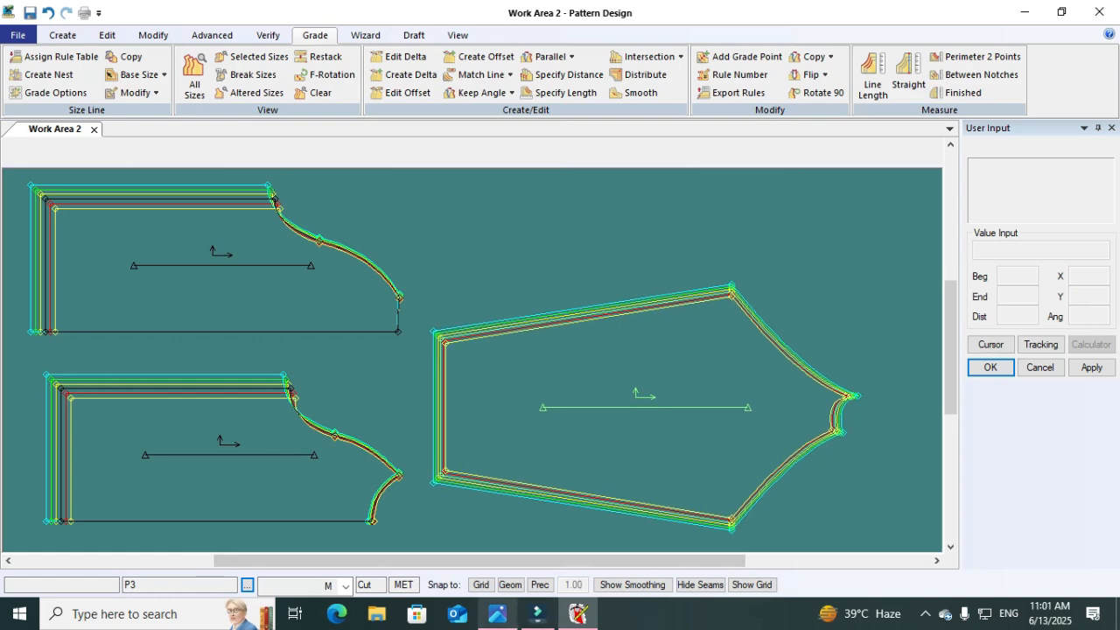
# Review the measurement chart and the raglan garment photo, then return to the pattern work area
pyautogui.click(497, 614)
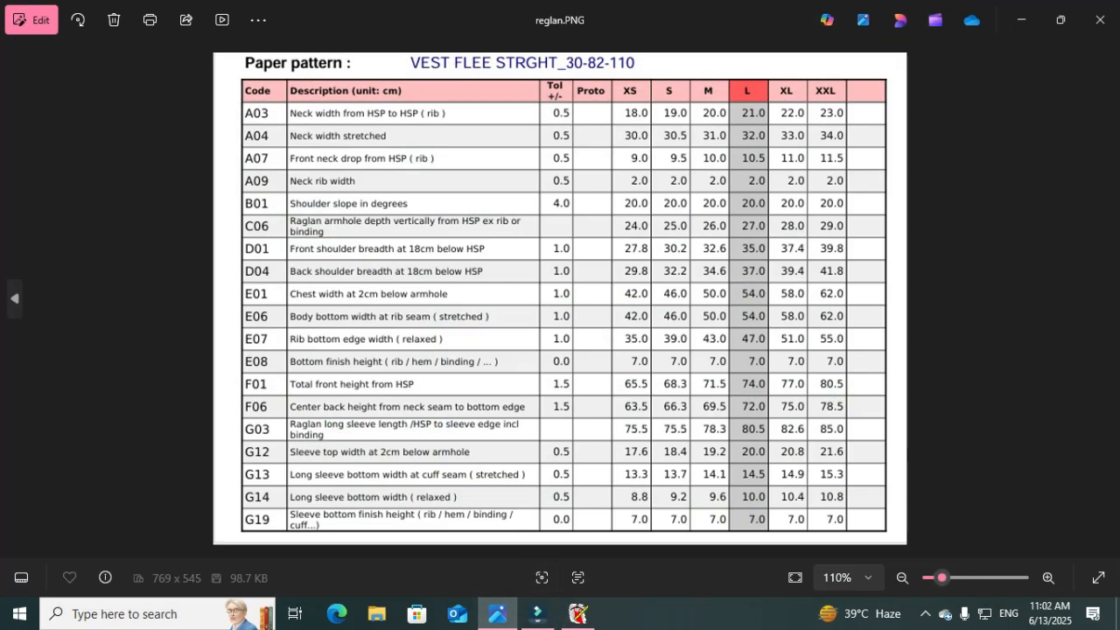
pyautogui.click(14, 298)
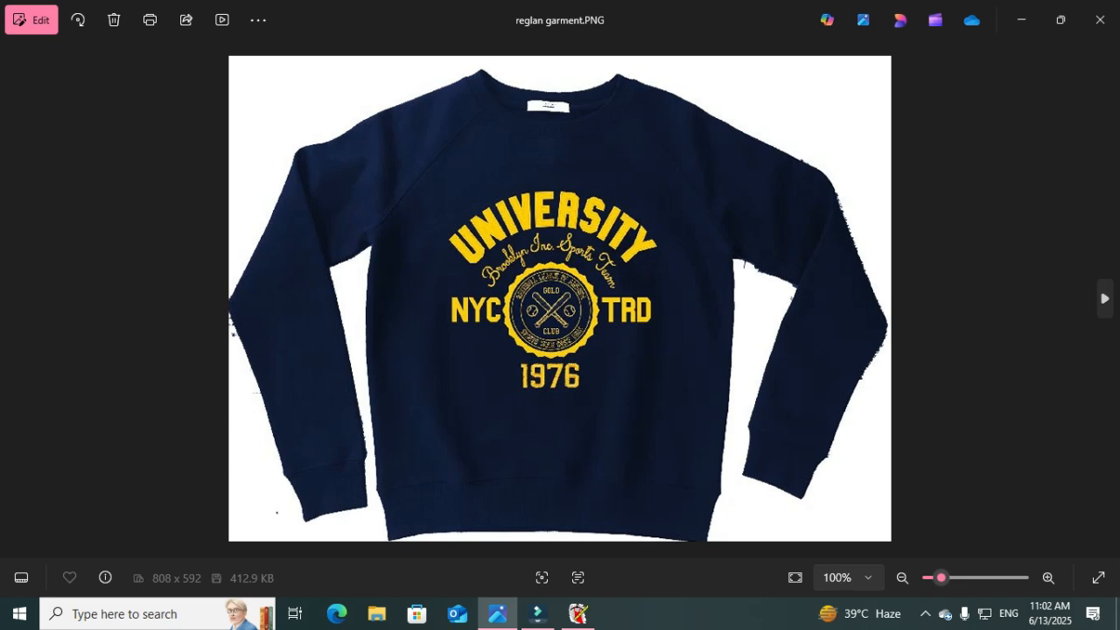
pyautogui.click(1021, 19)
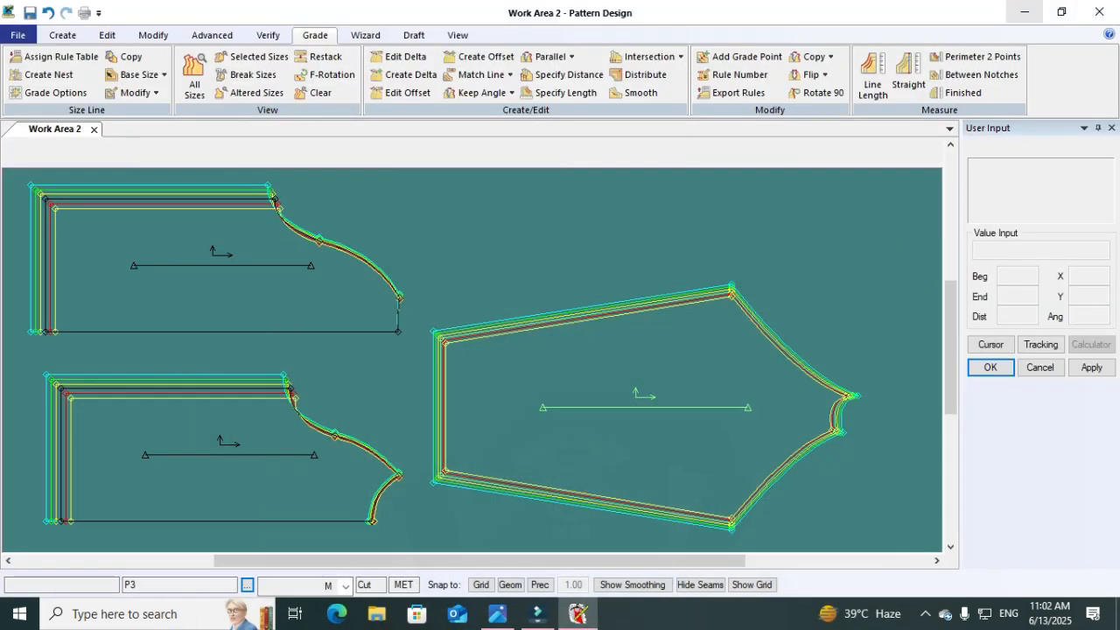
# Begin a rectangular rib piece and check the relaxed bottom rib width and finish height for size L in the reglan.PNG chart
pyautogui.scroll(-4, 532, 385)
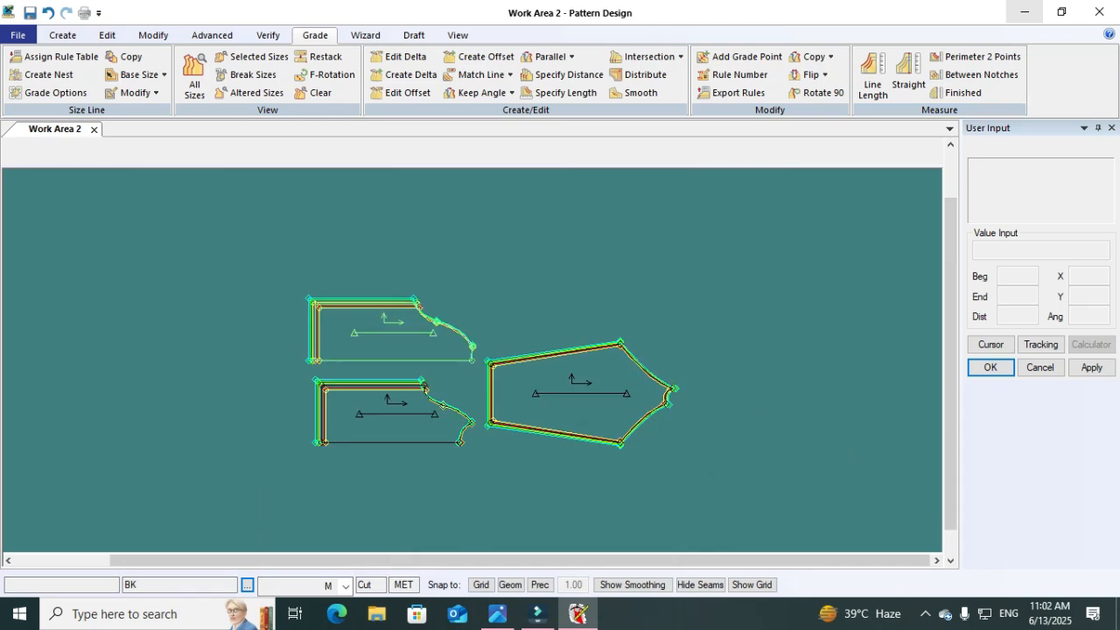
pyautogui.click(63, 35)
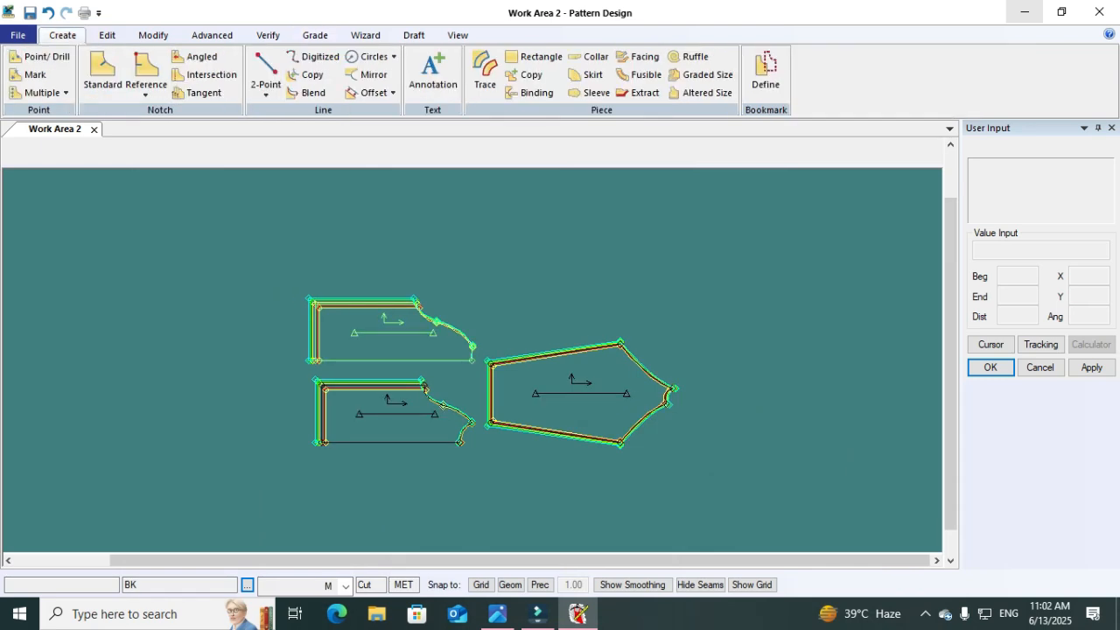
pyautogui.click(532, 56)
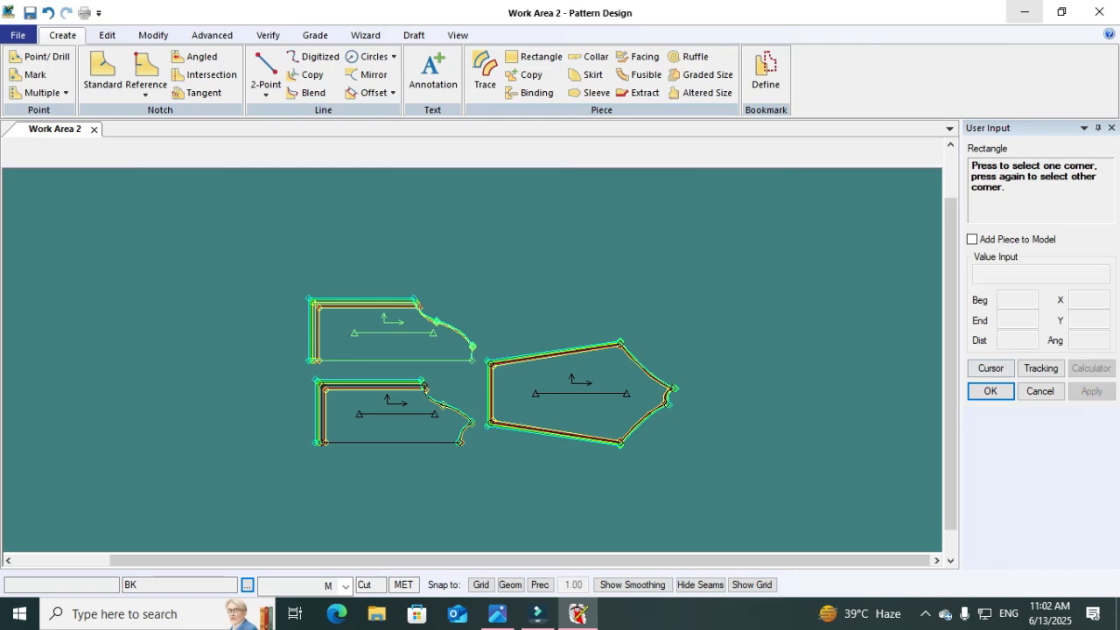
pyautogui.click(497, 613)
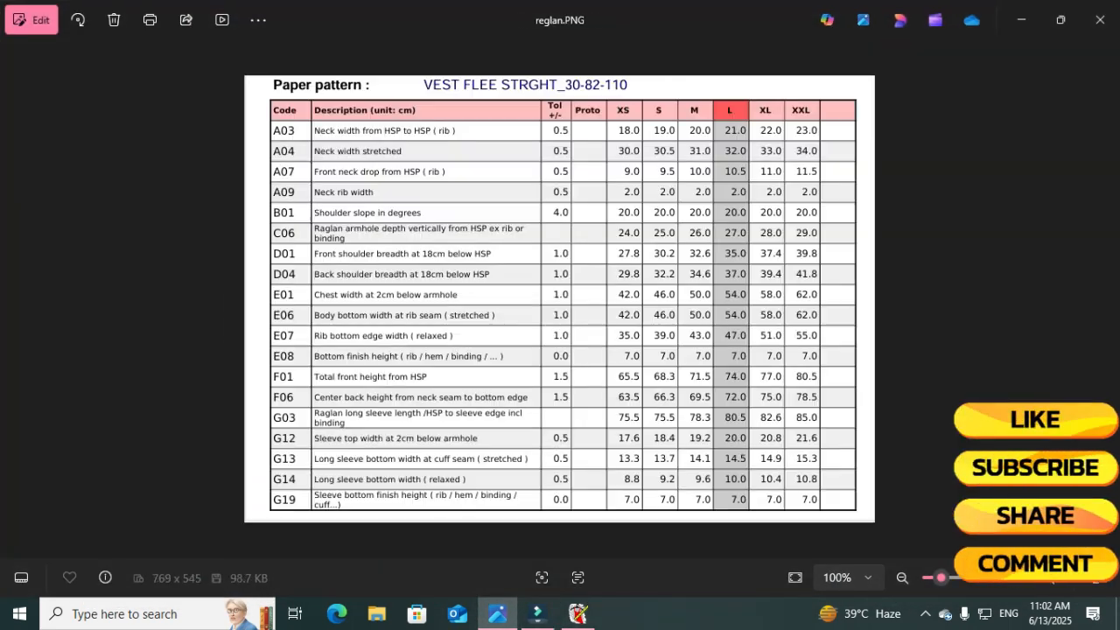
pyautogui.press('Right')
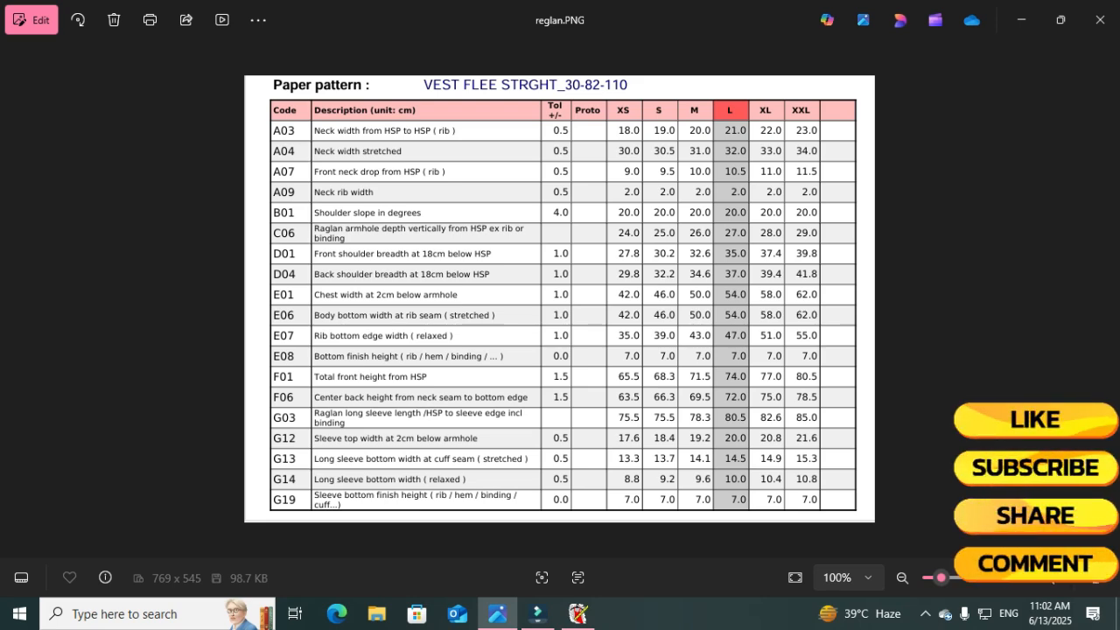
pyautogui.click(1020, 19)
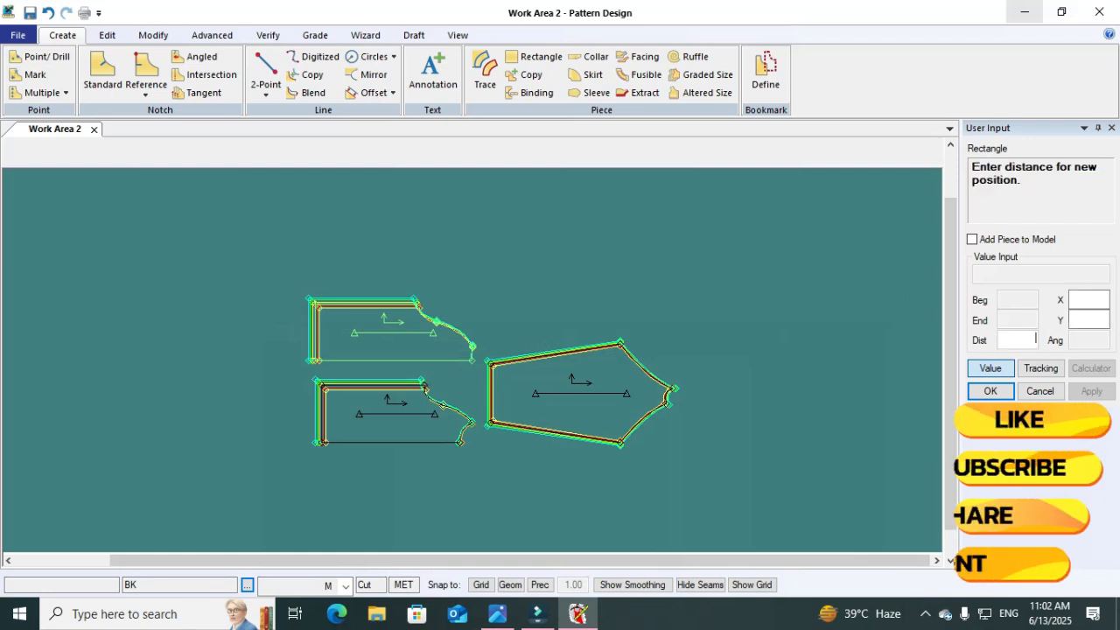
# Create the bottom rib rectangle with X 14 and Y 47 beside the body pieces, accepting the default piece name
pyautogui.press('Tab')
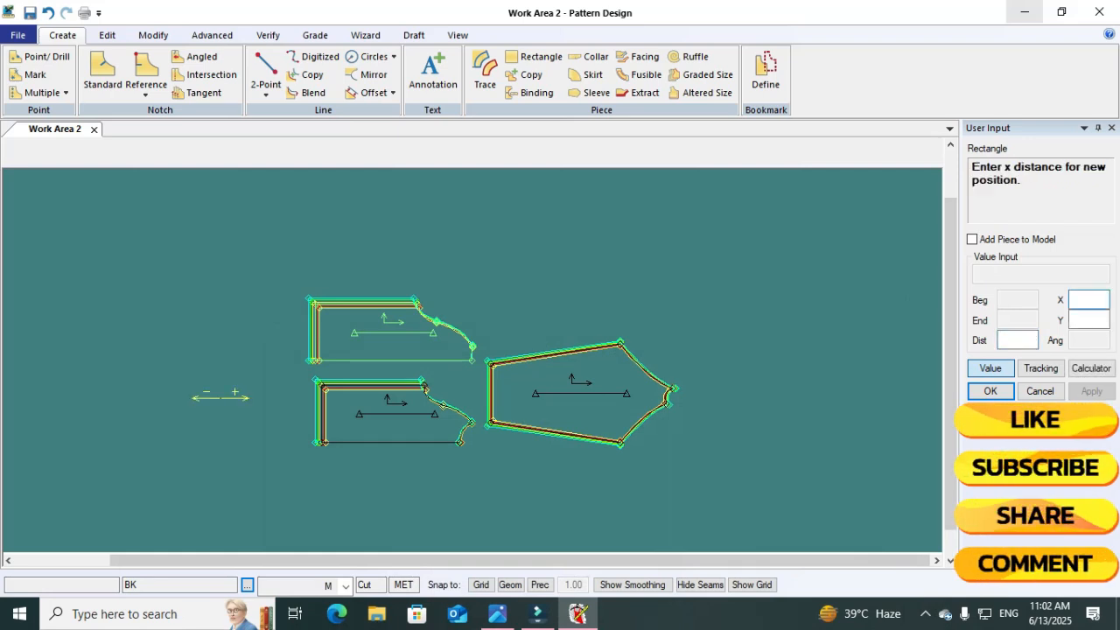
pyautogui.write('14')
pyautogui.press('Tab')
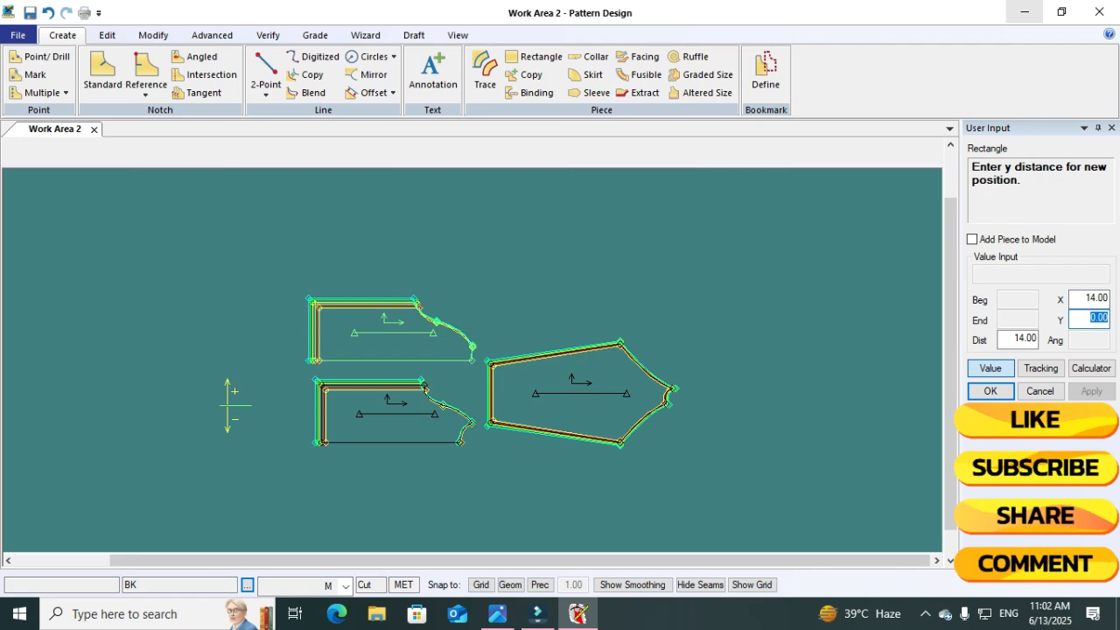
pyautogui.write('47')
pyautogui.press('Return')
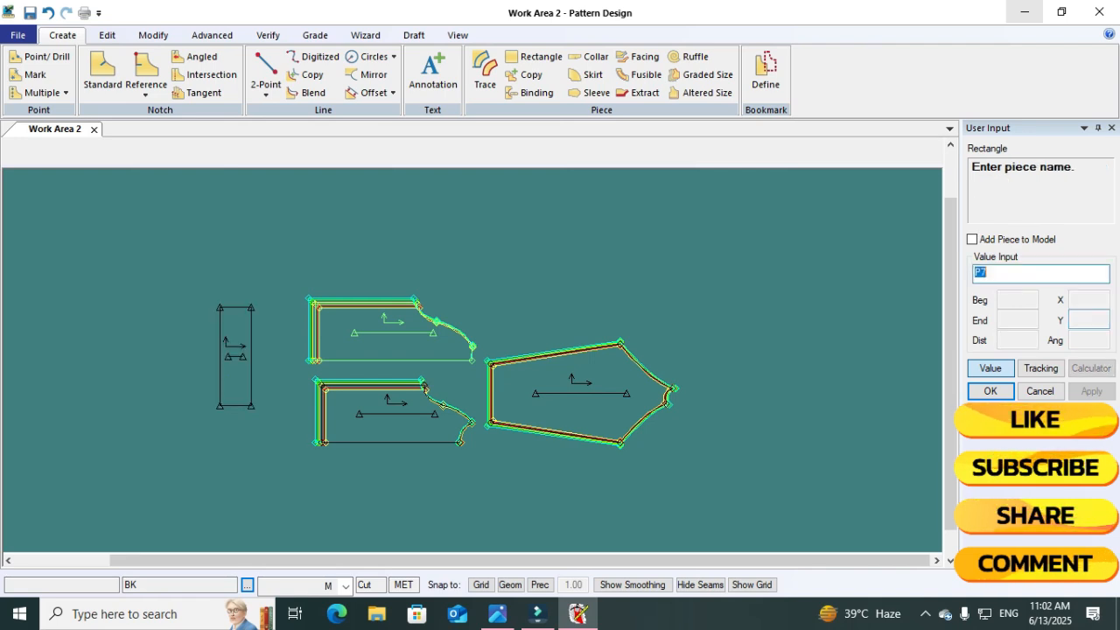
pyautogui.rightClick(149, 323)
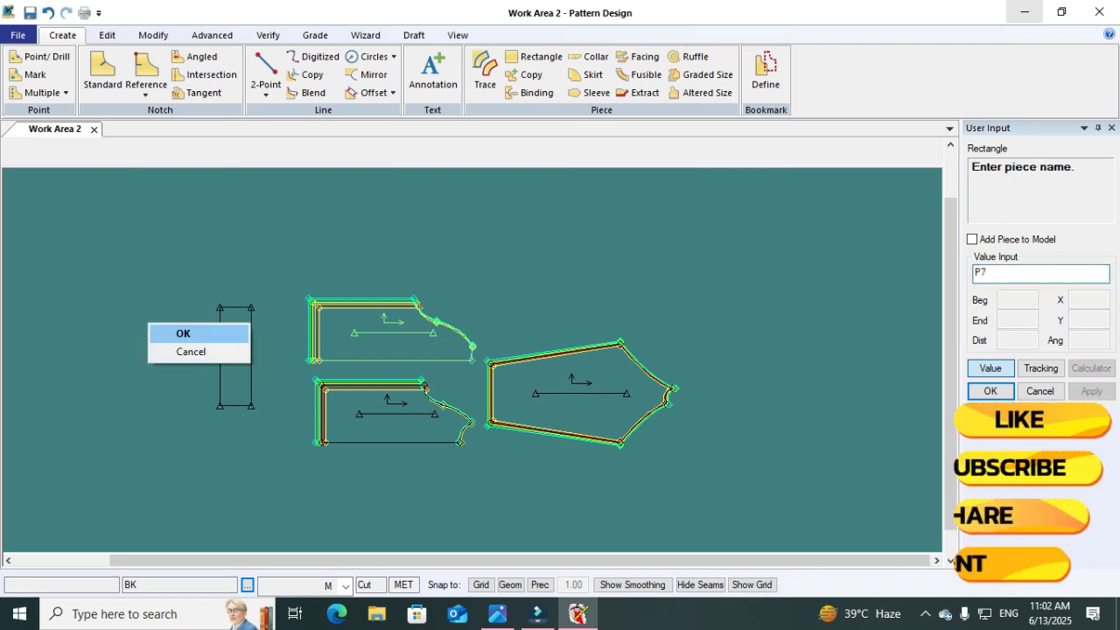
pyautogui.click(182, 330)
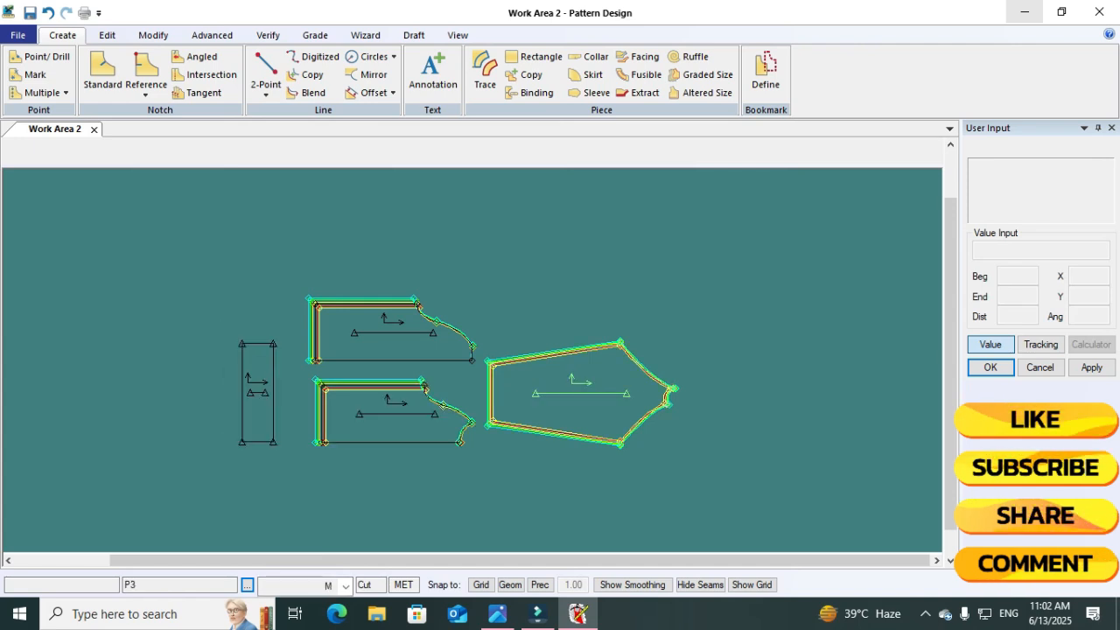
# Move the sleeve piece above the back and front pieces, and shift the narrow neck rib piece closer to the front neckline
pyautogui.click(560, 393)
pyautogui.click(385, 222)
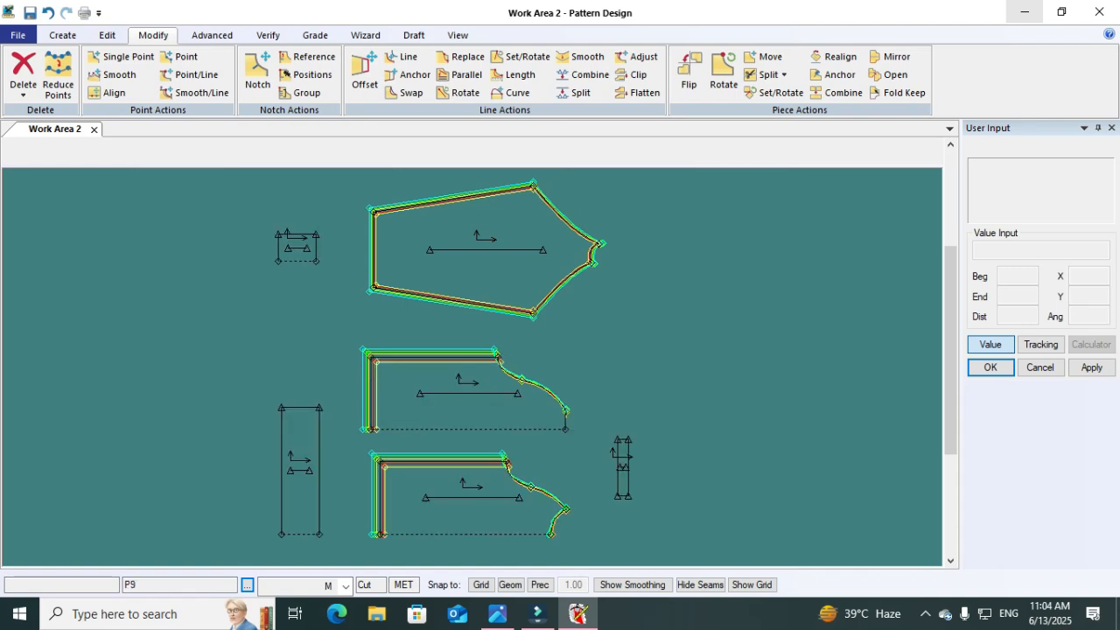
pyautogui.click(614, 469)
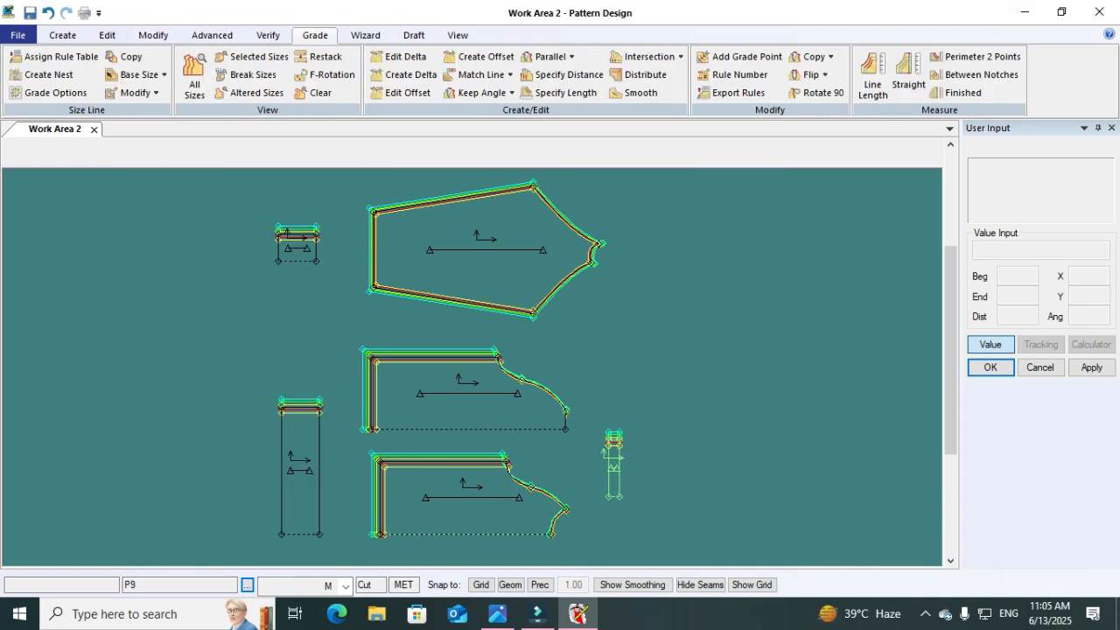
pyautogui.click(614, 467)
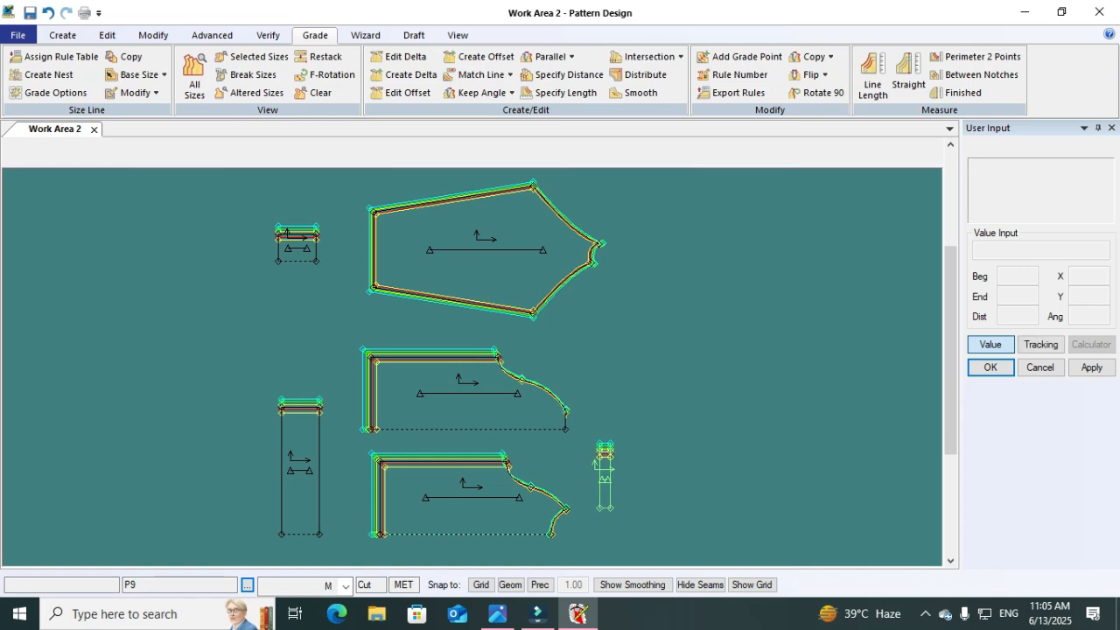
pyautogui.press('F8')
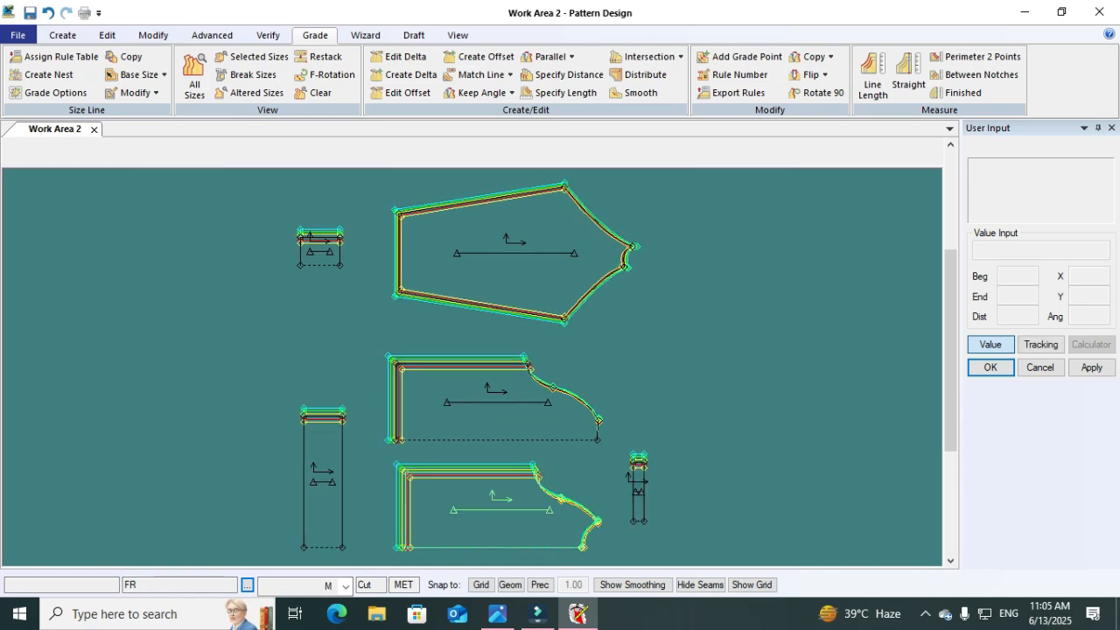
# Review the reglan.PNG measurement chart and the raglan garment photo against the finished pattern pieces
pyautogui.click(496, 613)
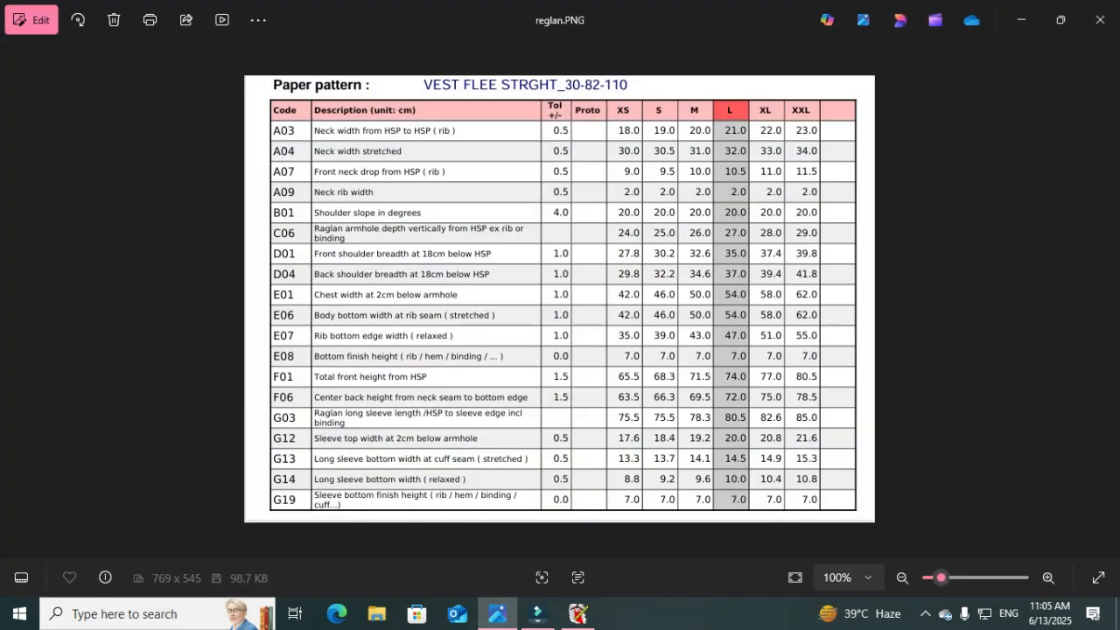
pyautogui.click(15, 298)
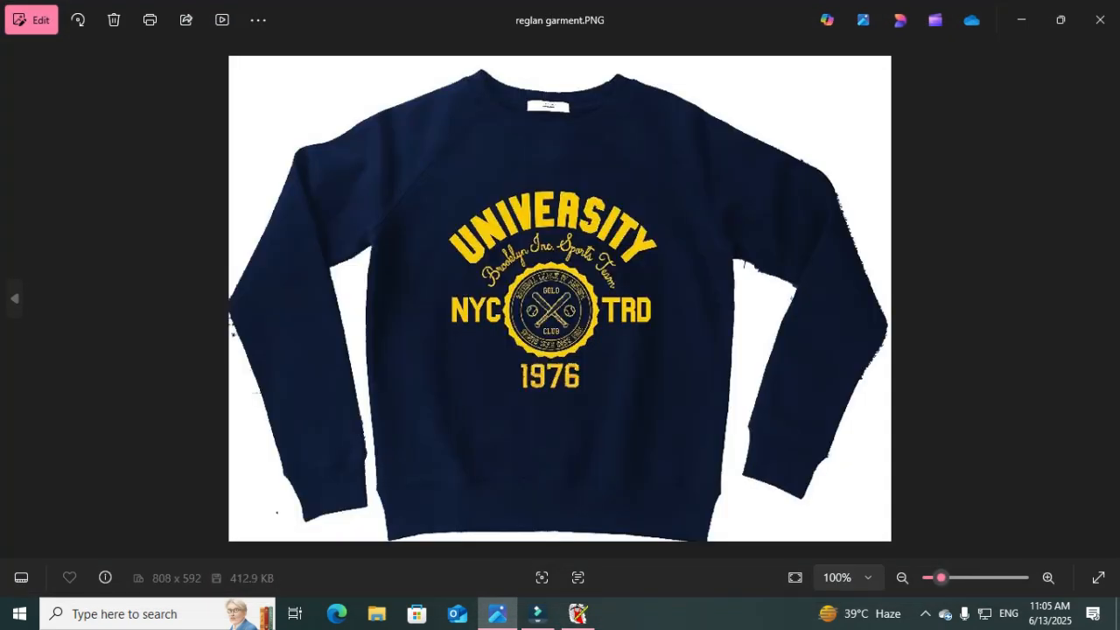